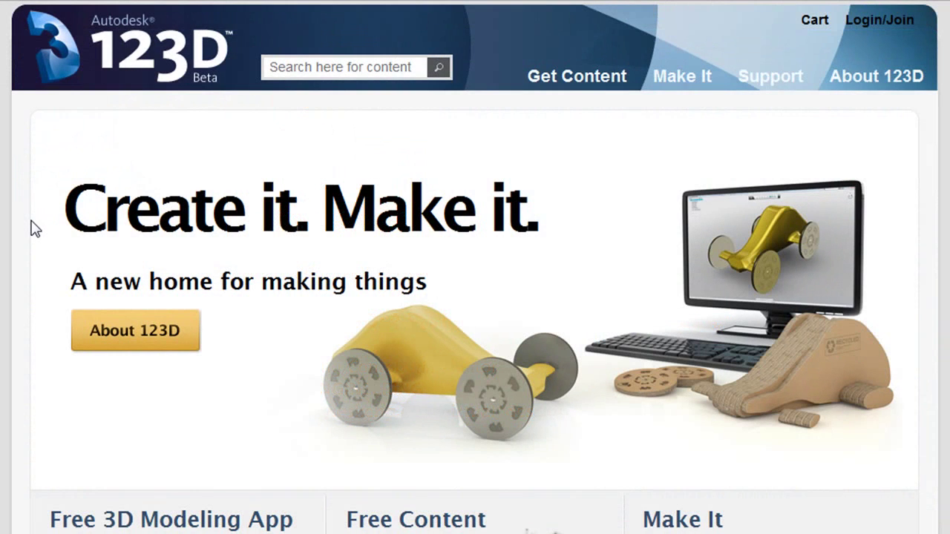
- Browse the 123D home page, then go to Get Content and scroll through it
scroll(33, 229, down, 3)
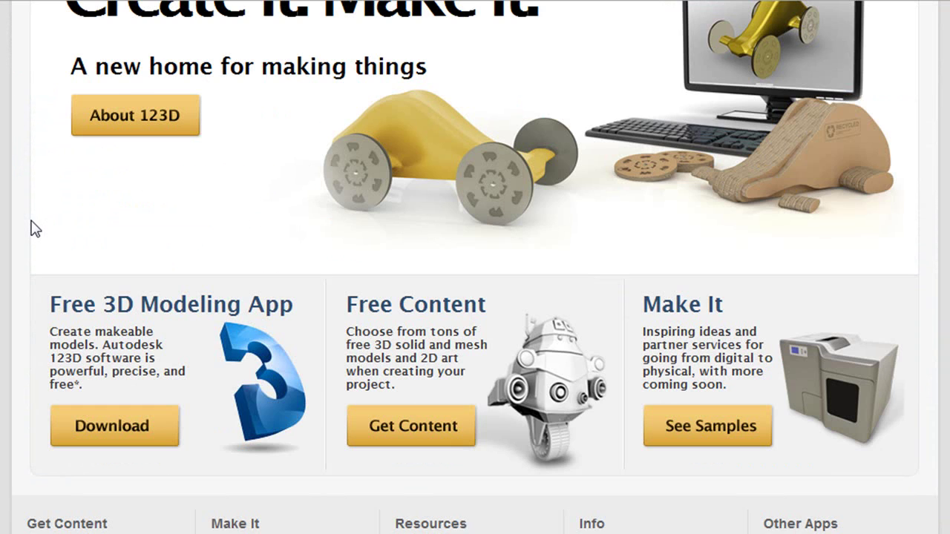
scroll(33, 228, up, 3)
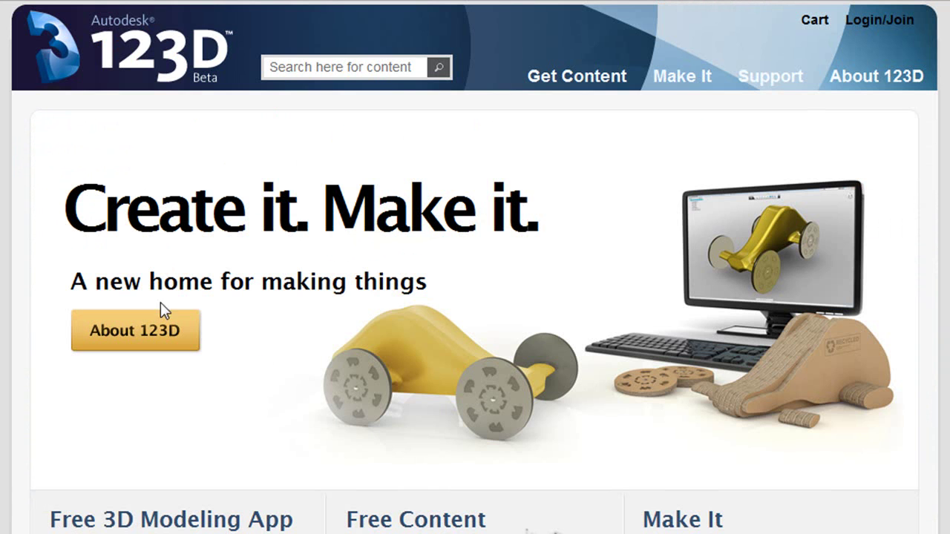
scroll(422, 521, down, 2)
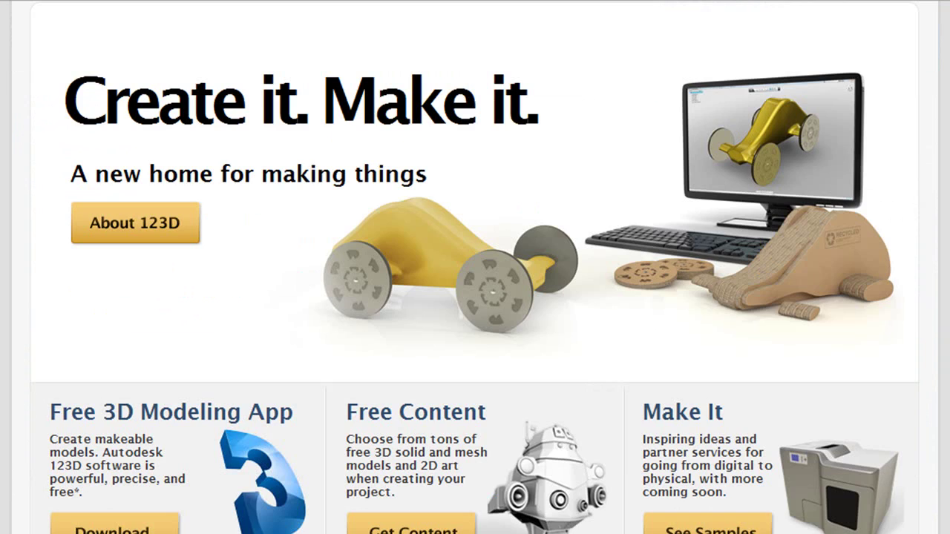
click(393, 521)
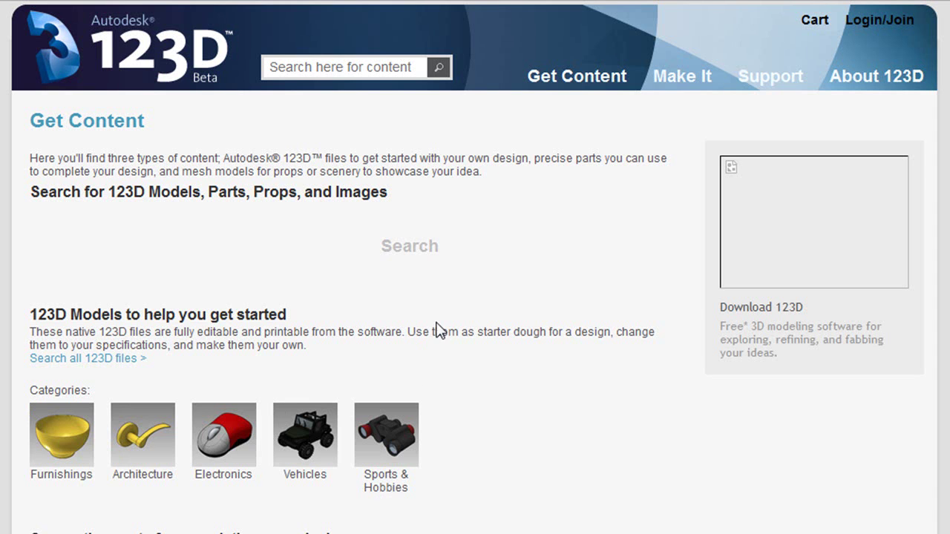
scroll(478, 345, down, 2)
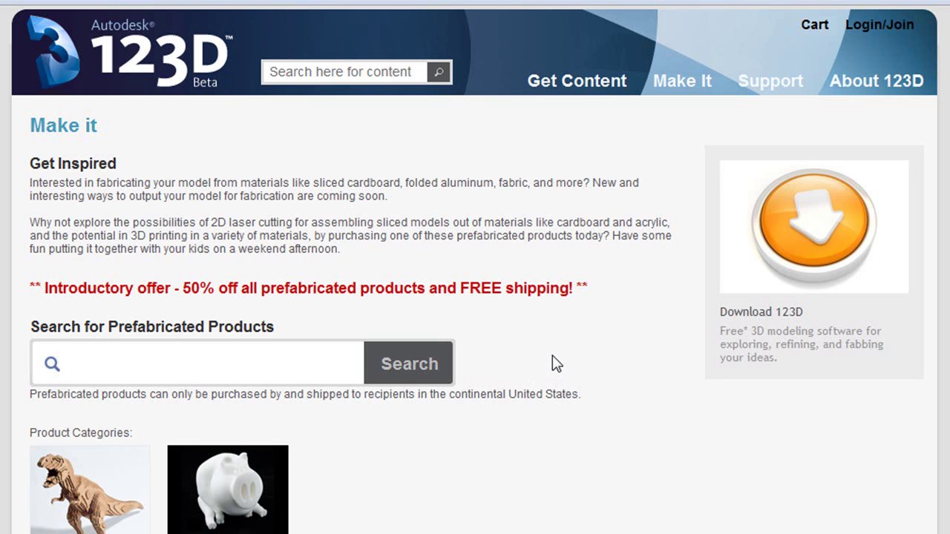
- Scroll down through the Make It page's fabrication content
scroll(553, 362, down, 4)
scroll(562, 363, down, 1)
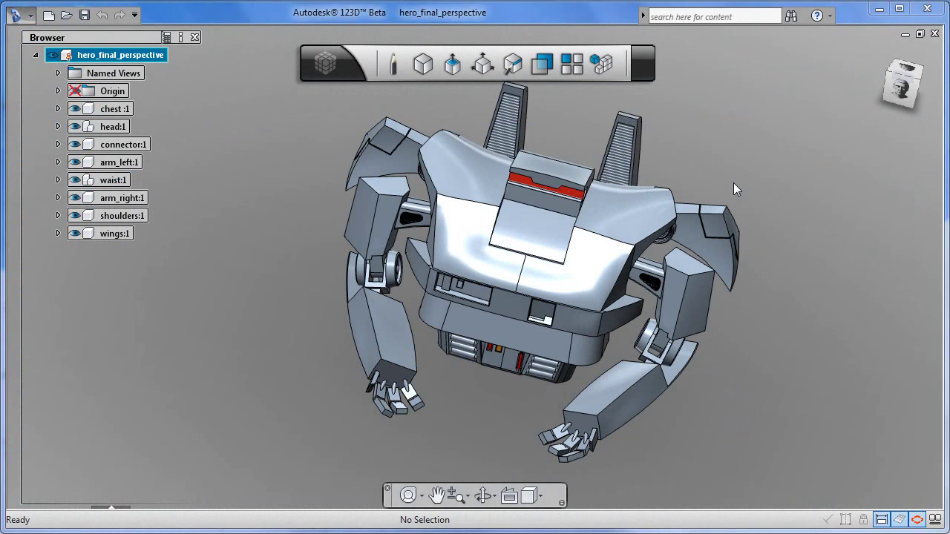
- Orbit the robot model with the SteeringWheel to view it from another side
click(407, 496)
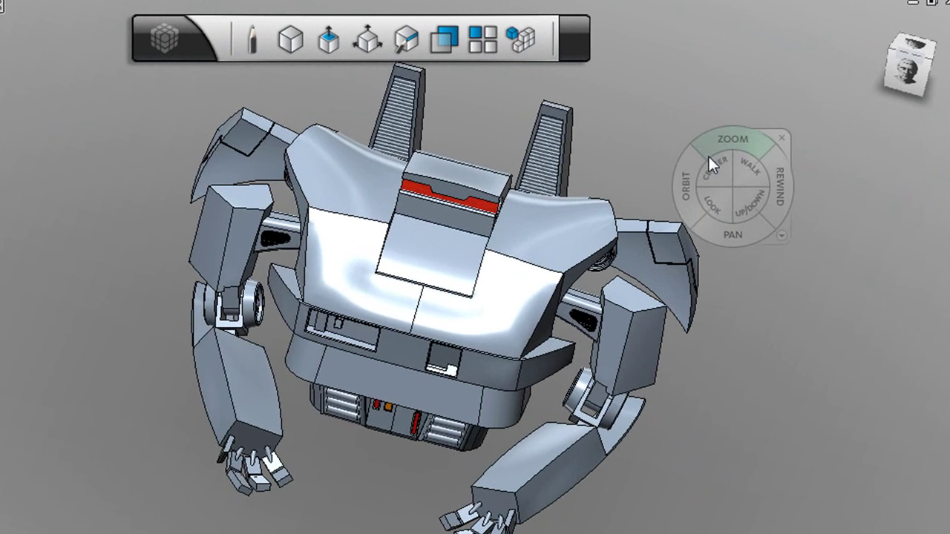
click(685, 196)
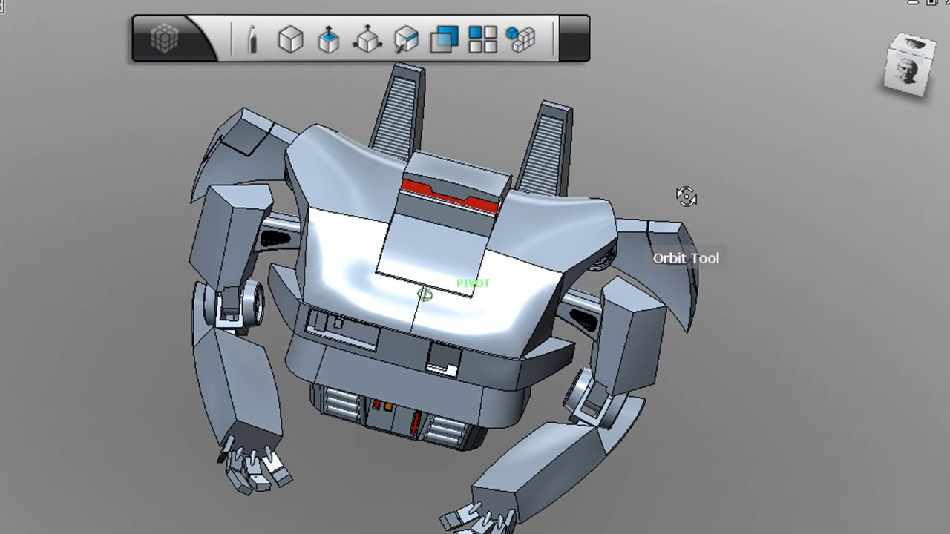
drag(685, 196, 734, 230)
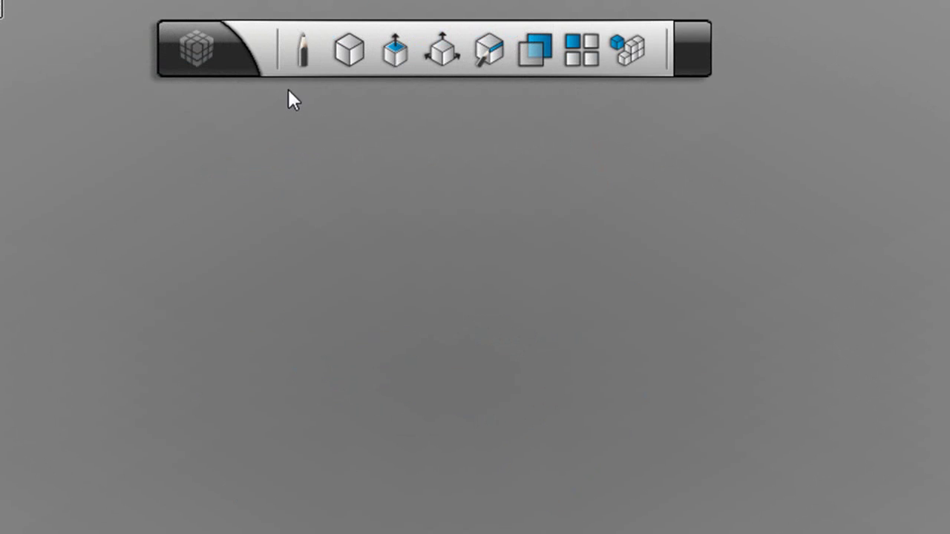
- Draw a circle on the XY plane
click(299, 50)
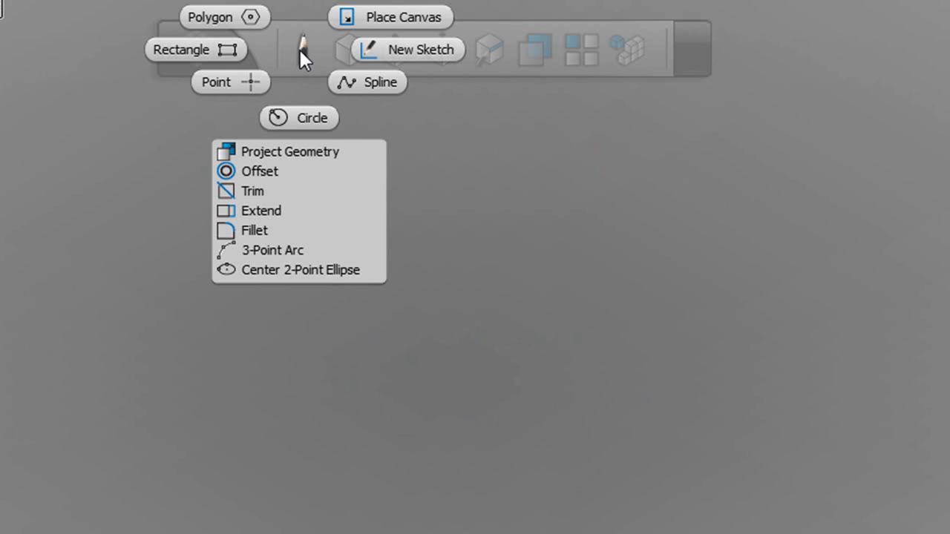
click(306, 120)
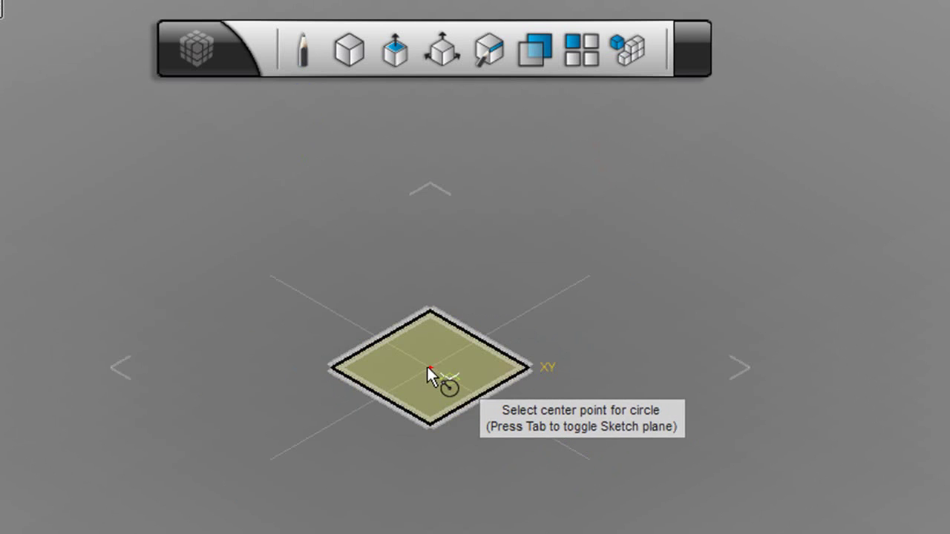
click(429, 367)
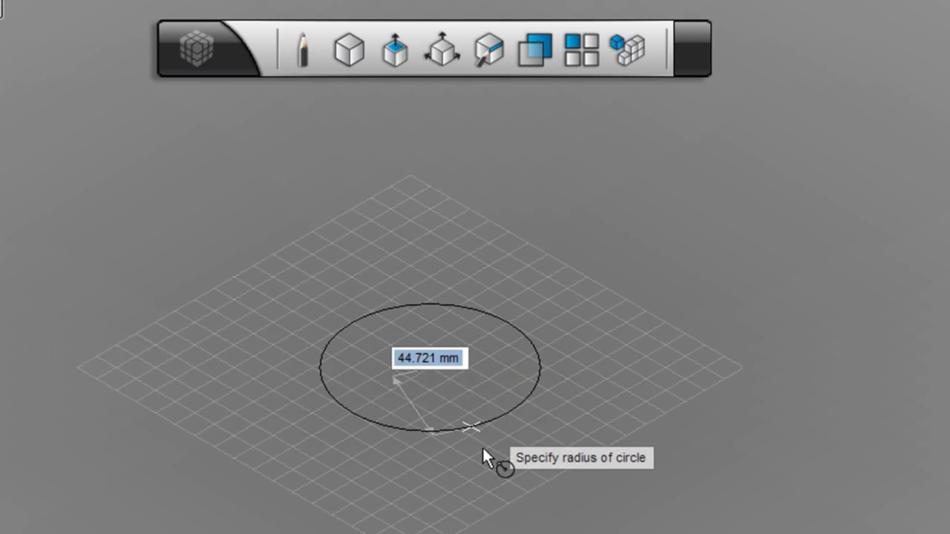
click(488, 460)
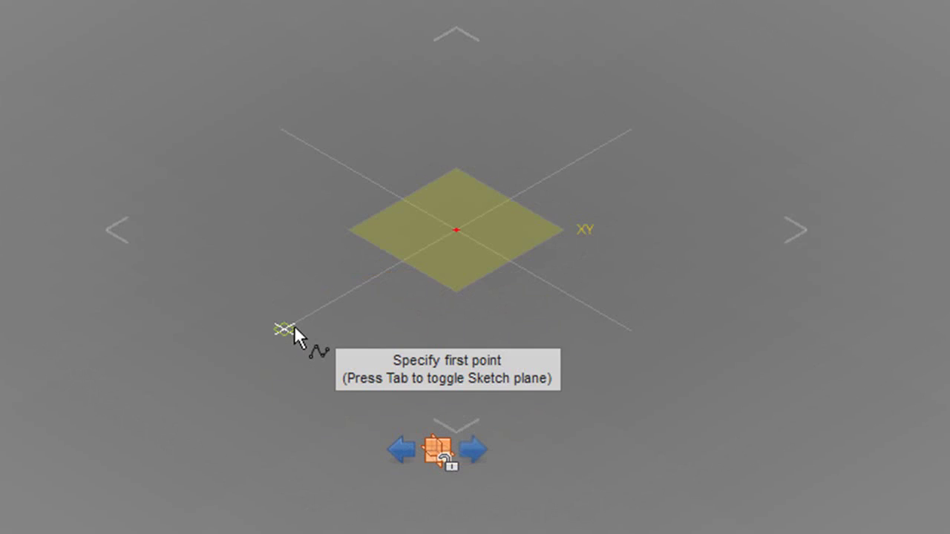
- Sketch a winding multi-point spline on the XY plane and begin an extrusion
click(293, 324)
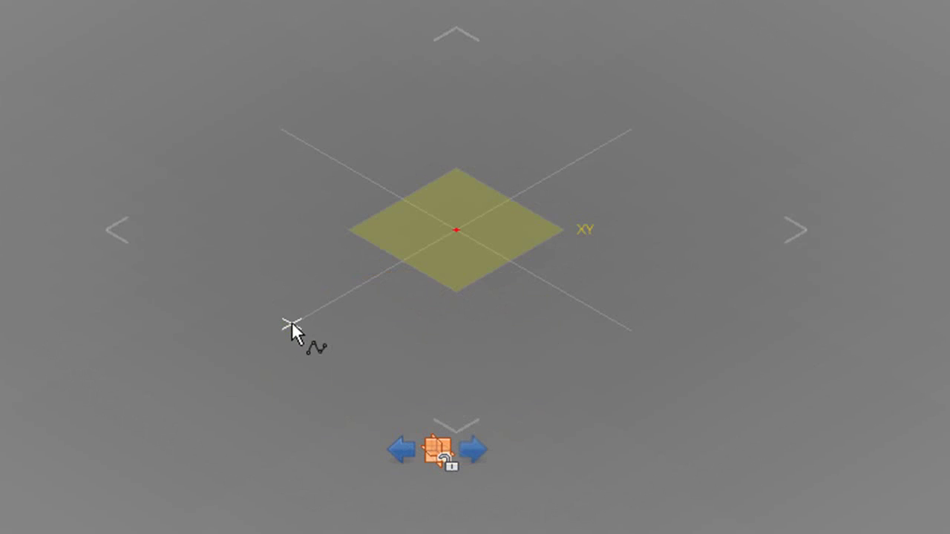
click(220, 233)
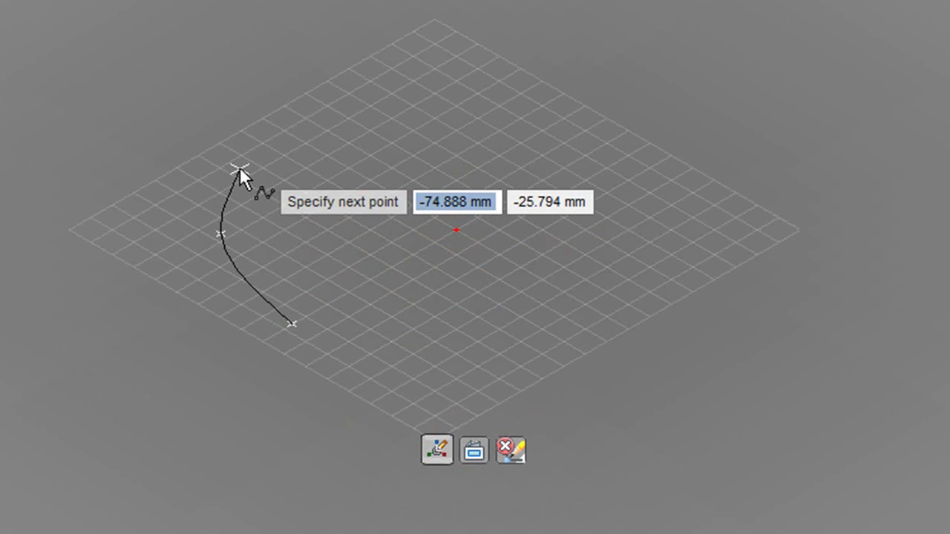
click(239, 170)
click(293, 143)
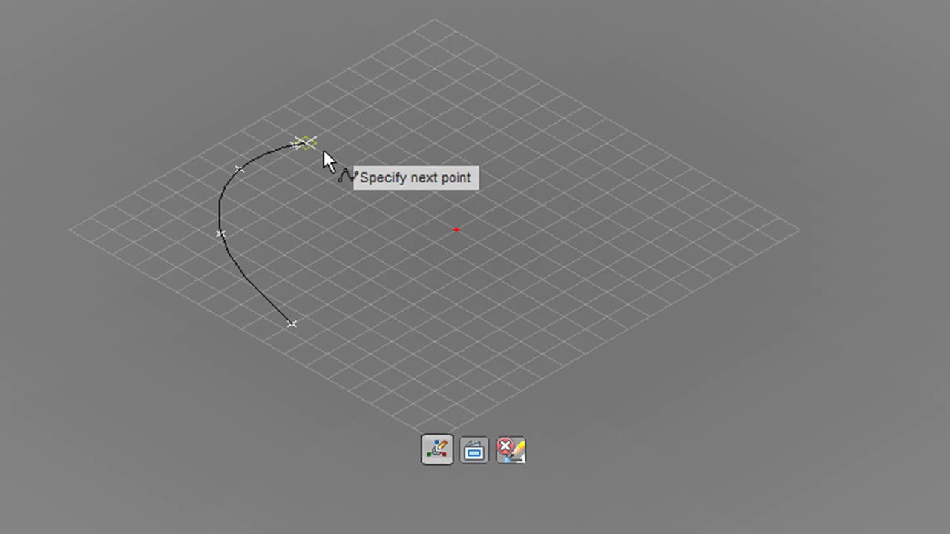
click(422, 210)
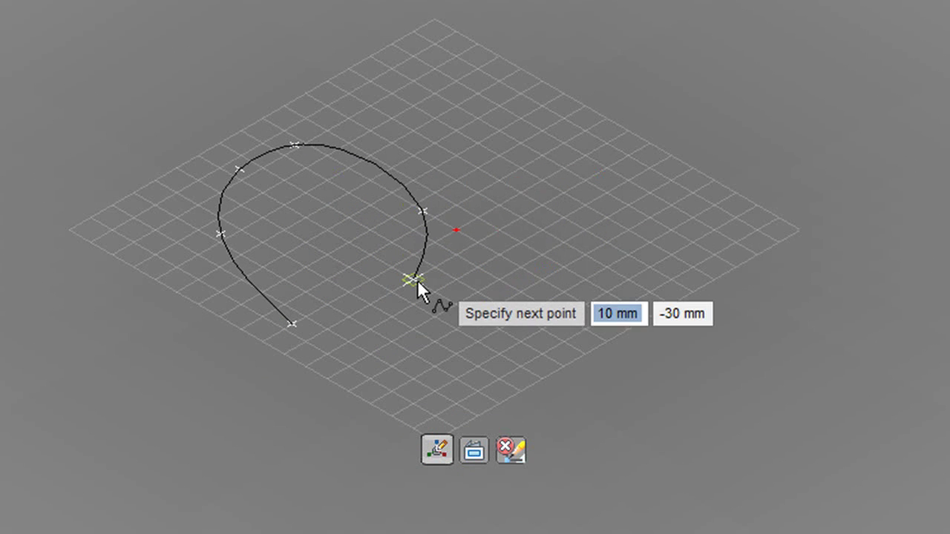
click(414, 279)
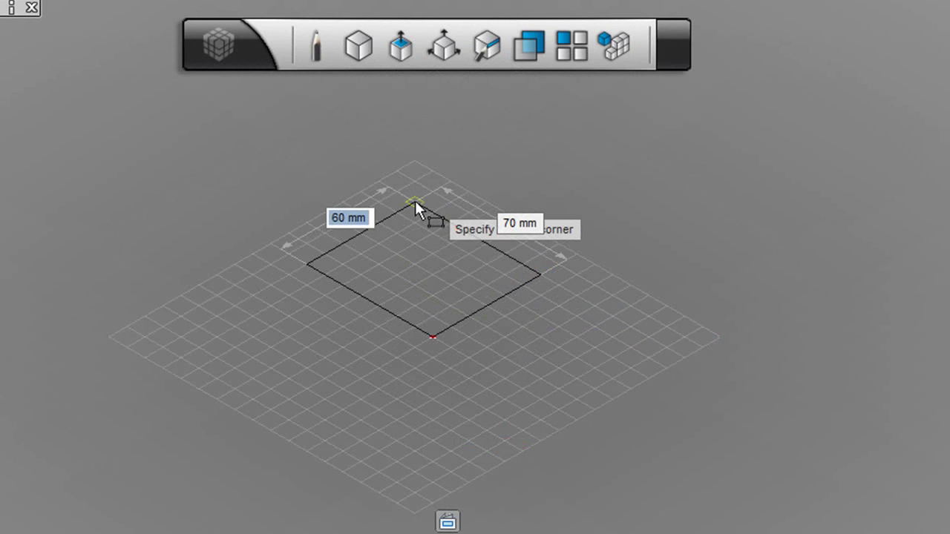
click(414, 200)
key(e)
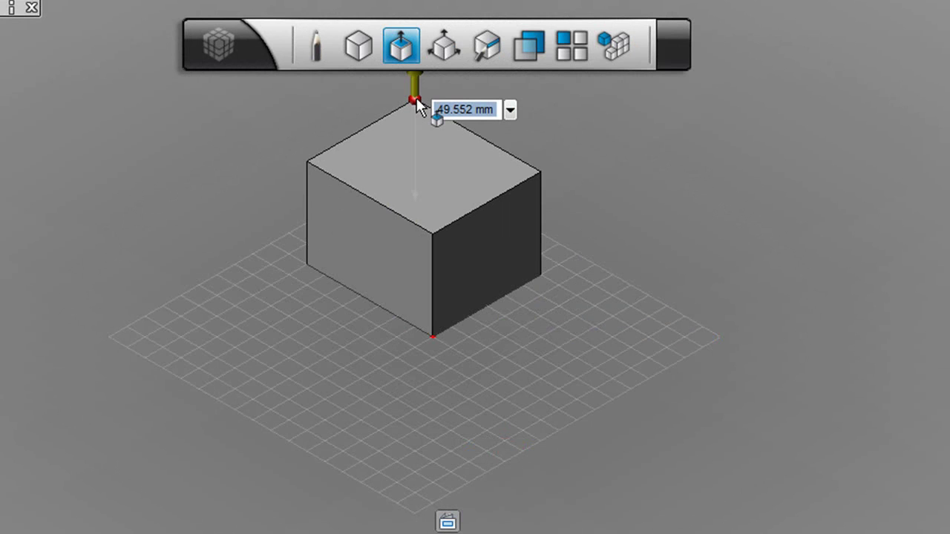
- Extrude the profile 50 mm and chamfer the front top edge to about 13.764 mm
text(50)
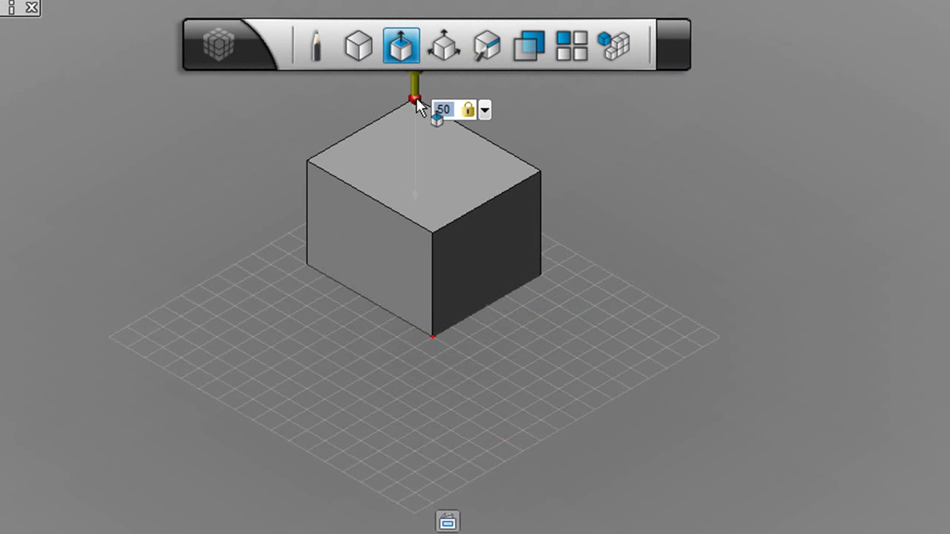
right_click(418, 106)
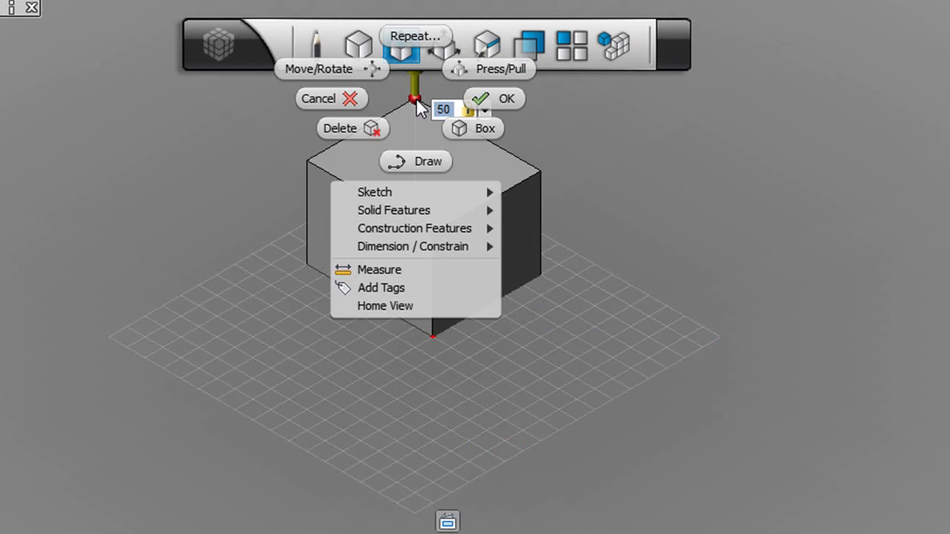
click(490, 103)
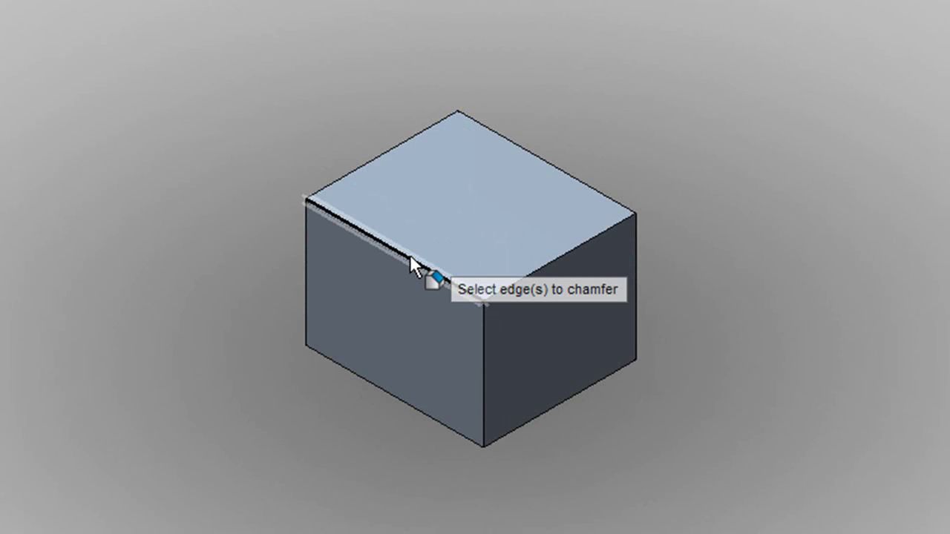
click(410, 256)
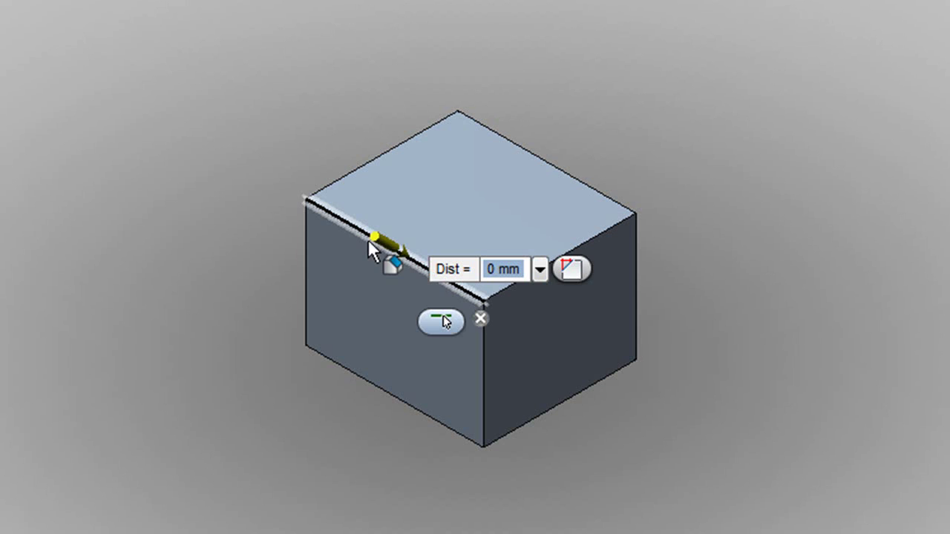
drag(385, 245, 411, 258)
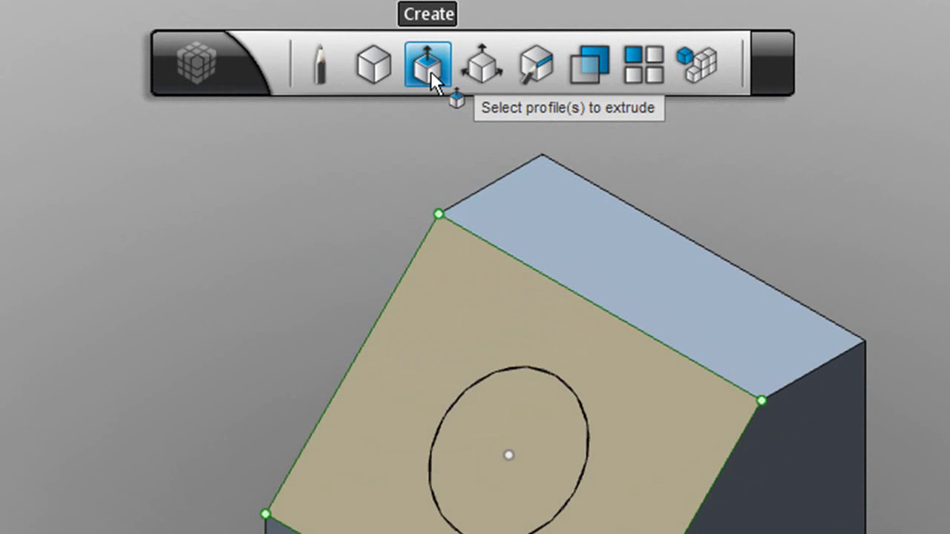
- Press/Pull the circle on the sloped face by a distance of 10
click(523, 422)
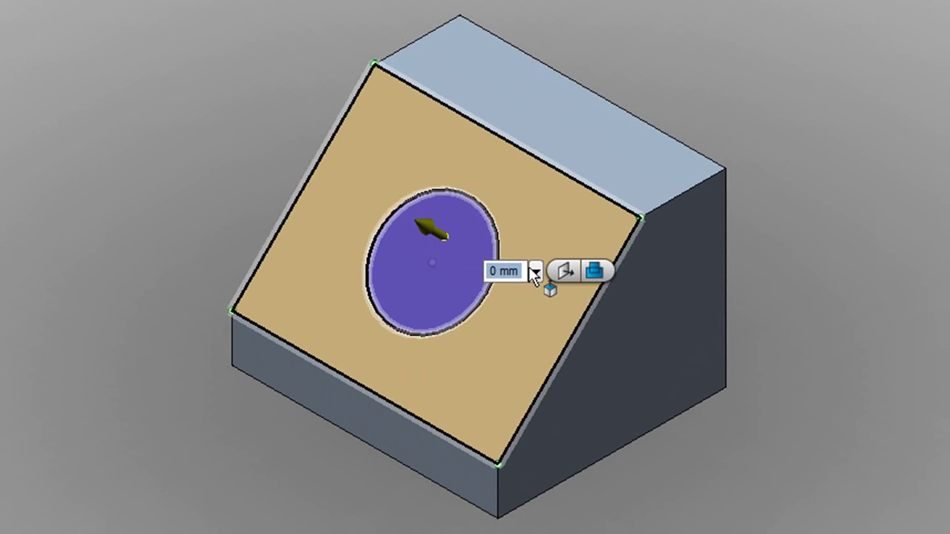
click(534, 271)
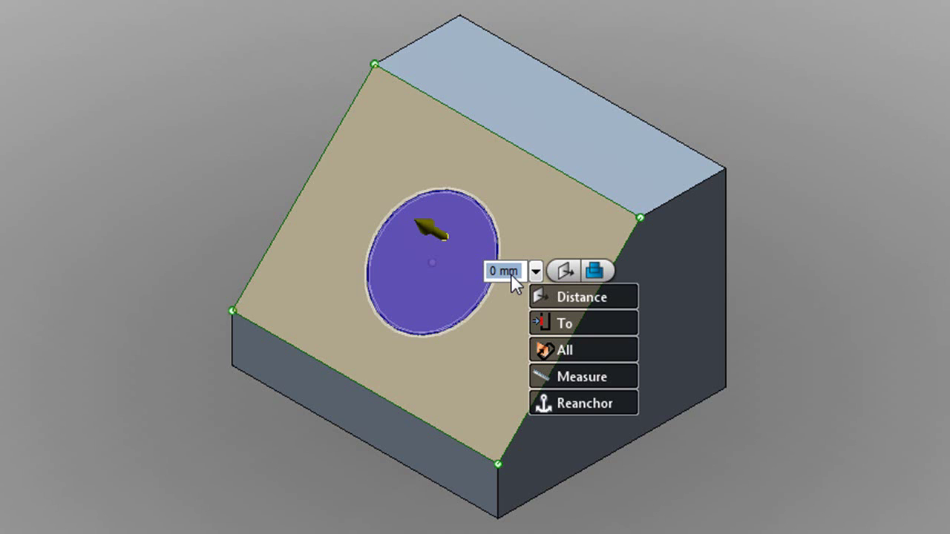
text(10)
key(Return)
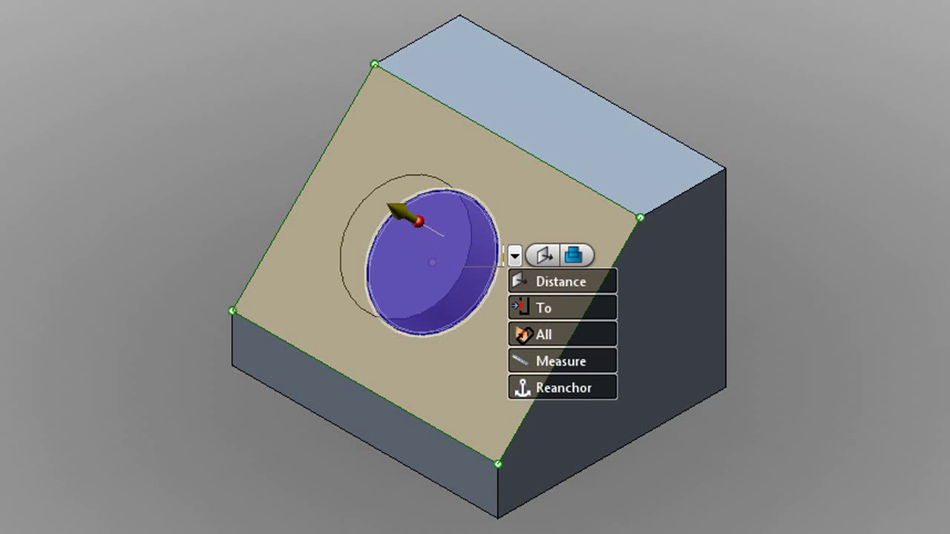
right_click(202, 201)
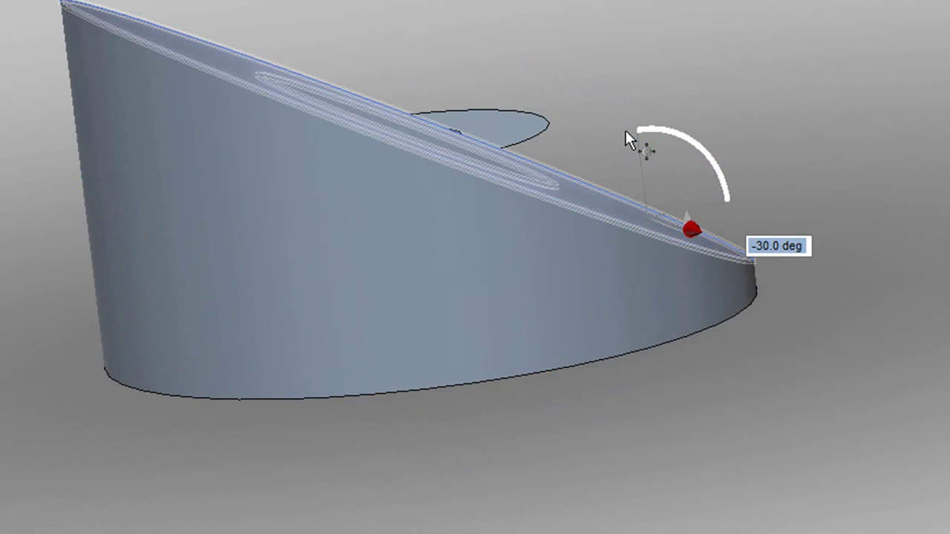
- Rotate the top back to -11.3° and slide the cylinder feature to 22.489 mm
drag(625, 130, 684, 142)
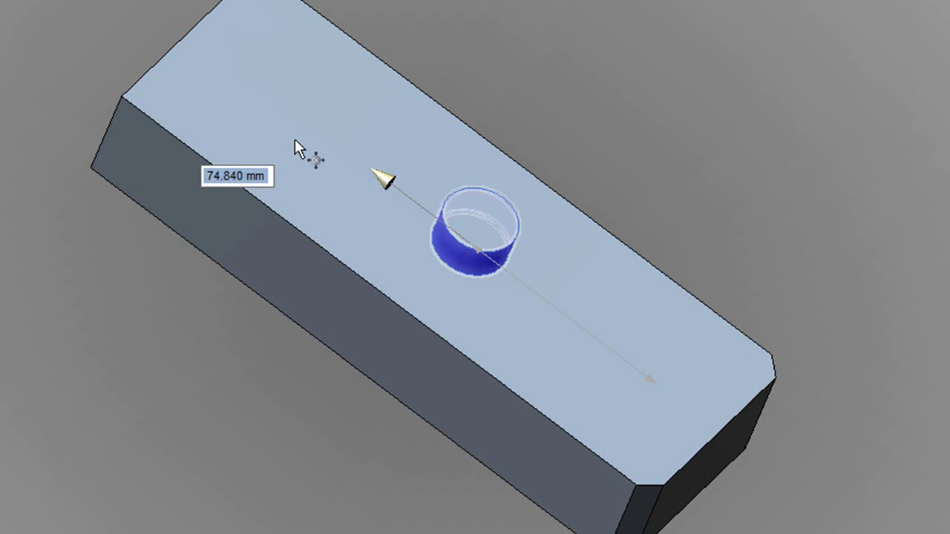
mouse_move(295, 147)
mouse_down()
mouse_move(501, 288)
mouse_move(278, 132)
mouse_move(343, 185)
mouse_move(519, 291)
mouse_up()
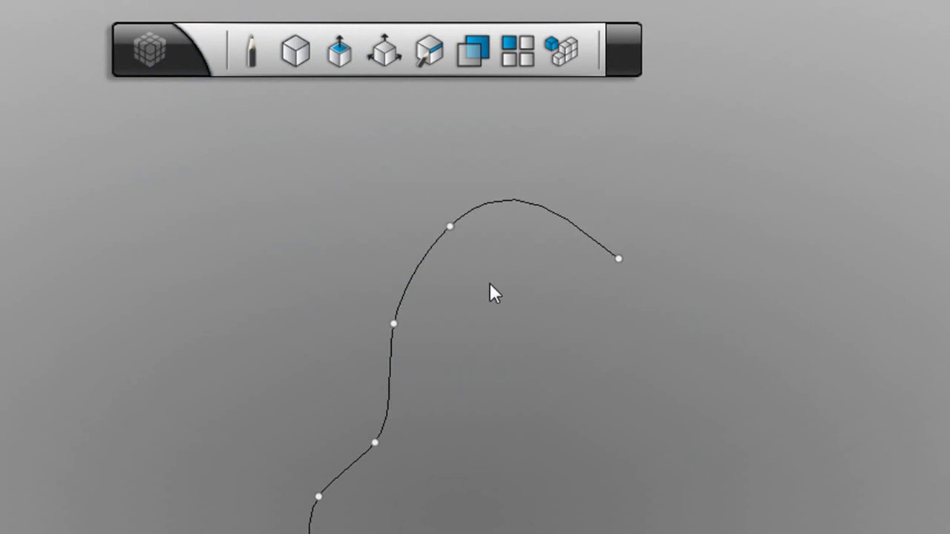
- Sweep the circle along the spline as a new component, extending the tube nearly to the end
click(339, 53)
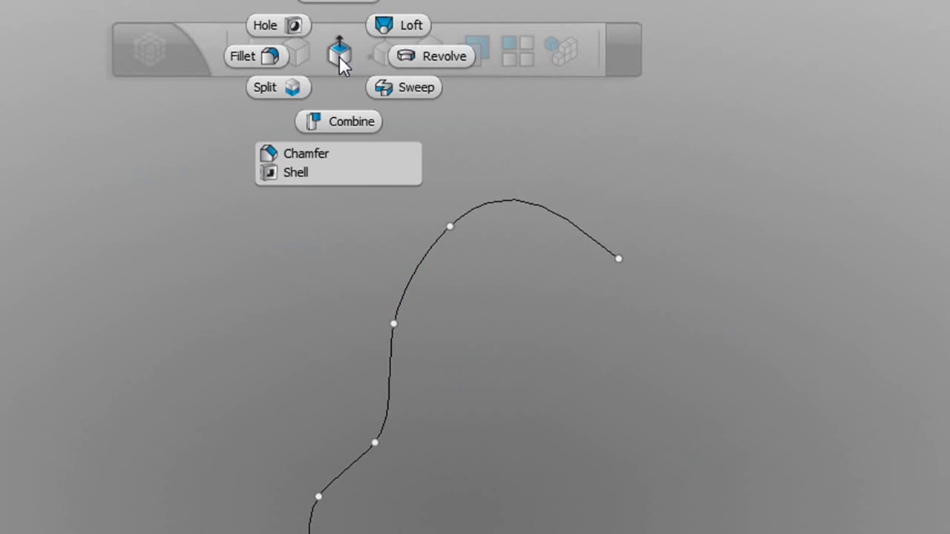
click(396, 85)
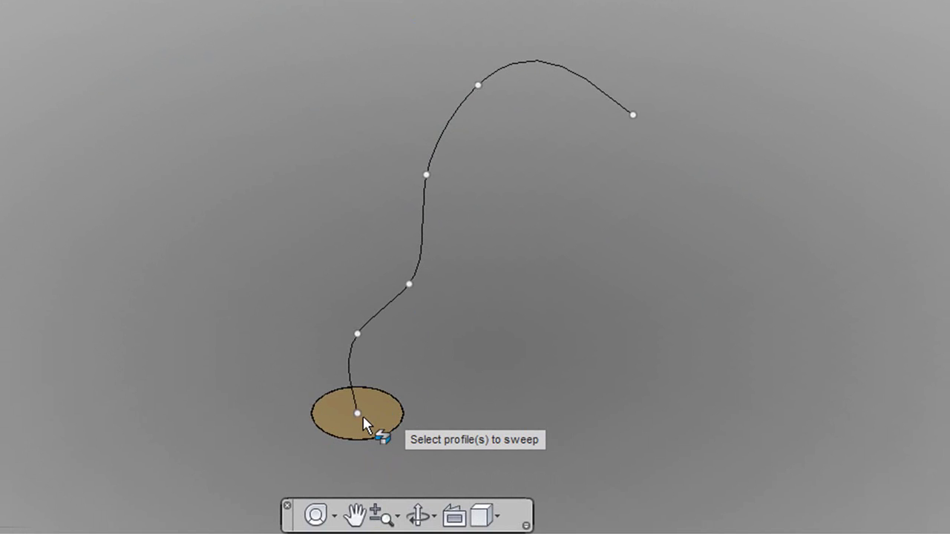
click(353, 417)
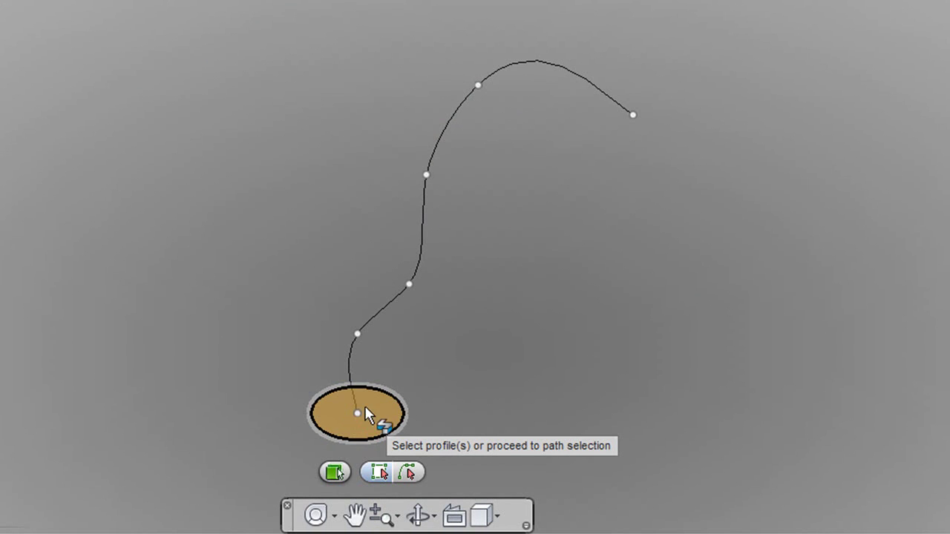
click(364, 407)
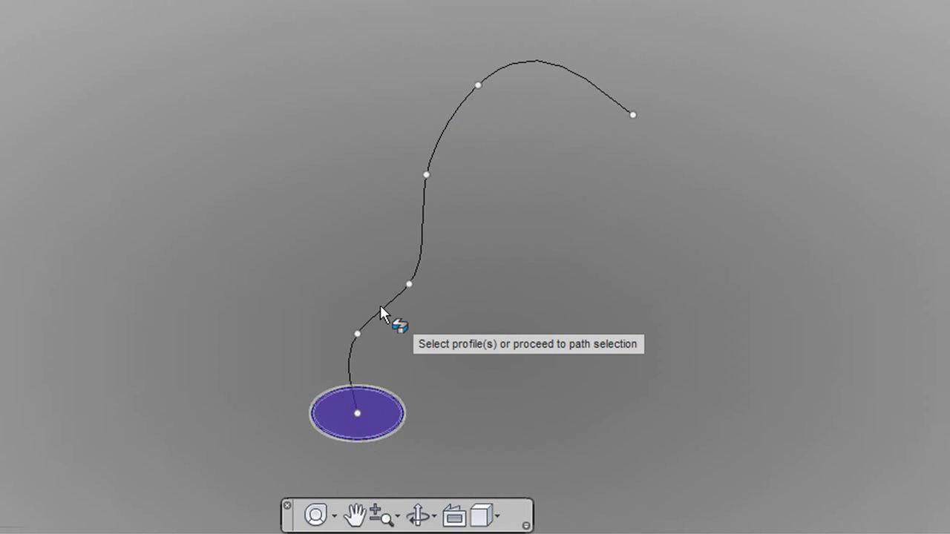
key(Return)
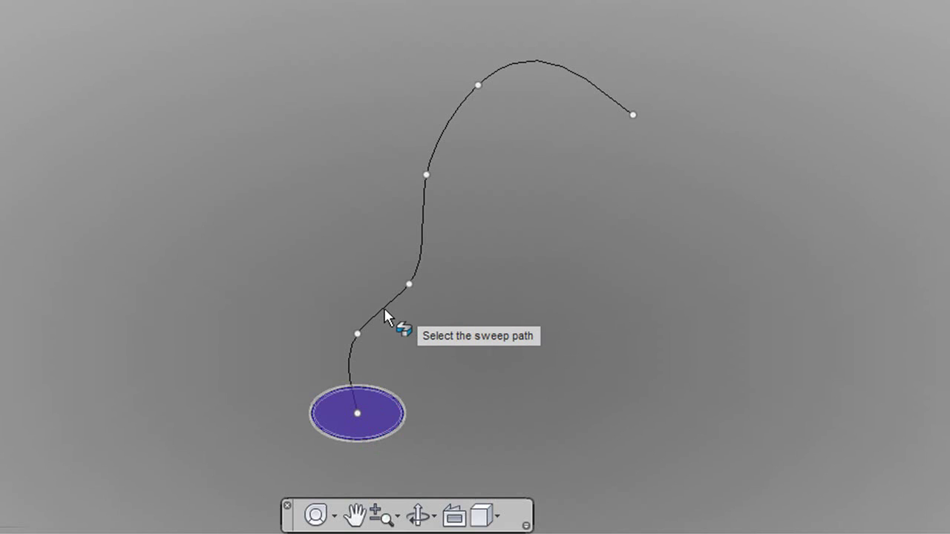
click(384, 310)
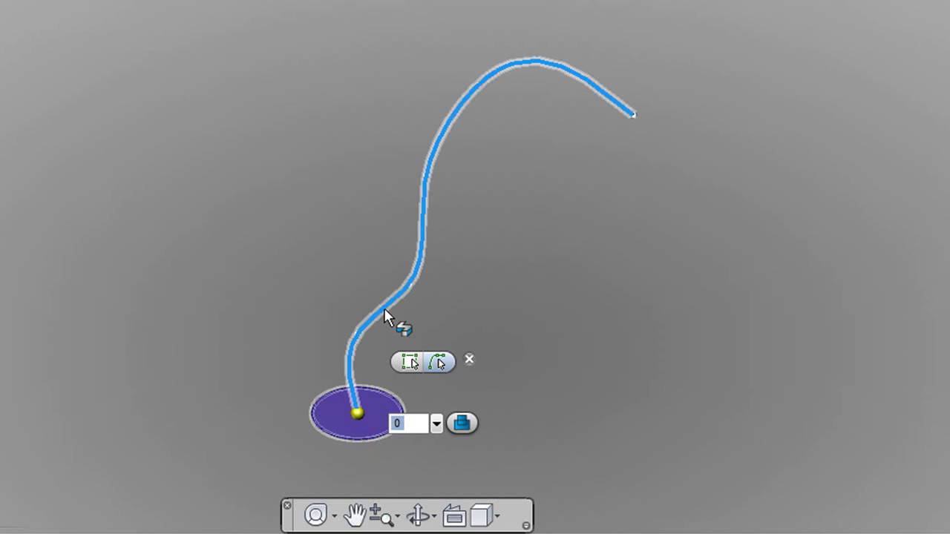
click(465, 424)
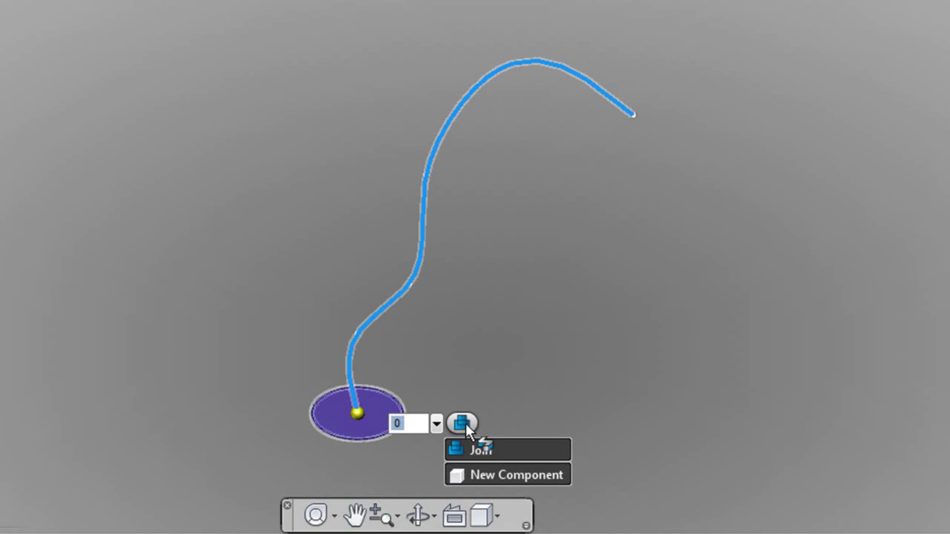
click(509, 473)
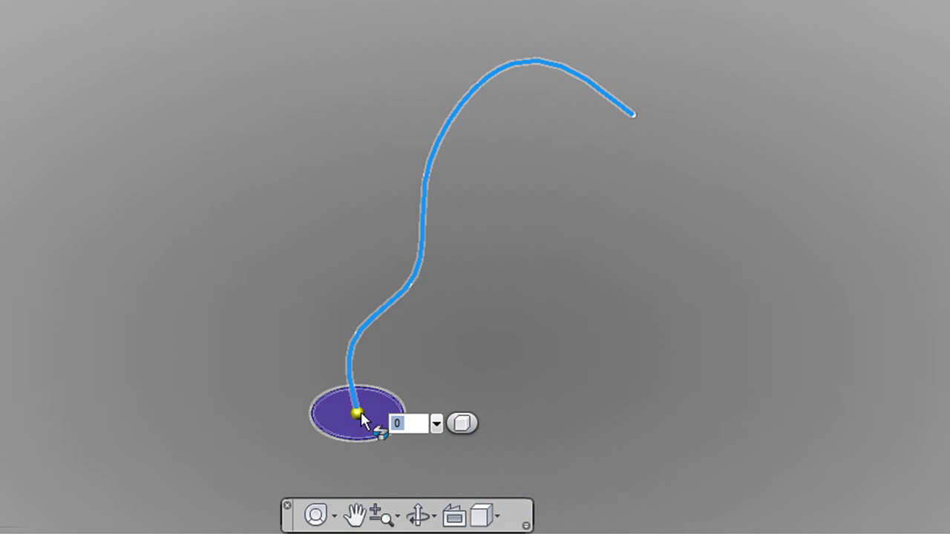
drag(361, 415, 636, 118)
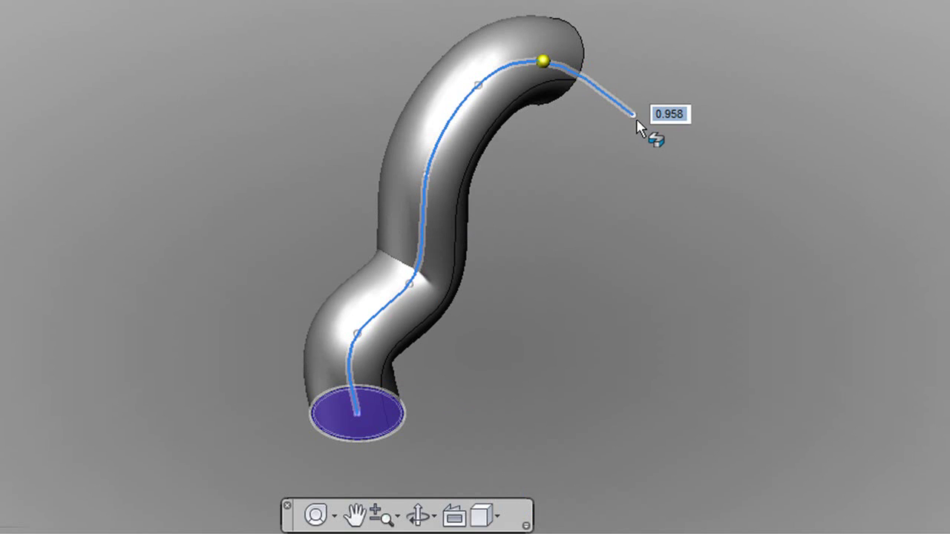
right_click(636, 119)
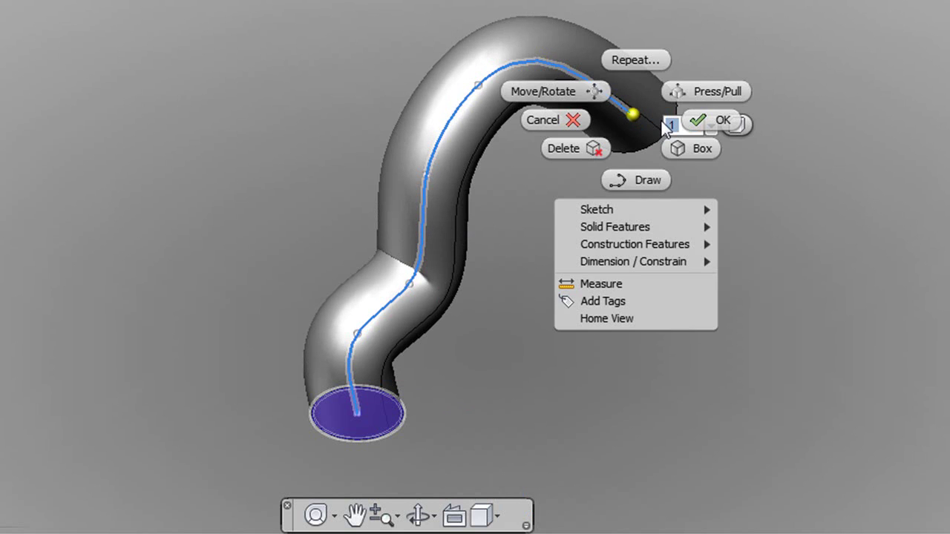
- Confirm the sweep, then mirror the tube feature across its end plane
click(716, 119)
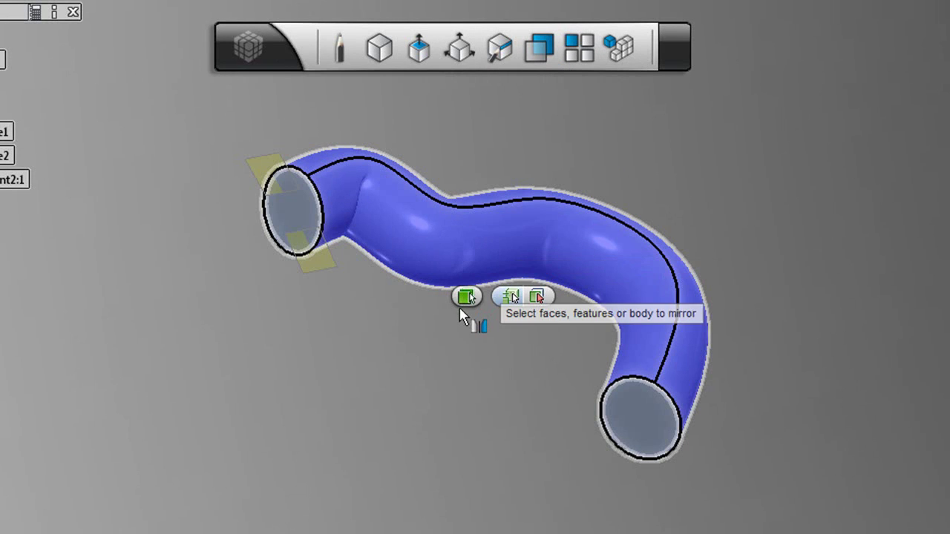
click(464, 297)
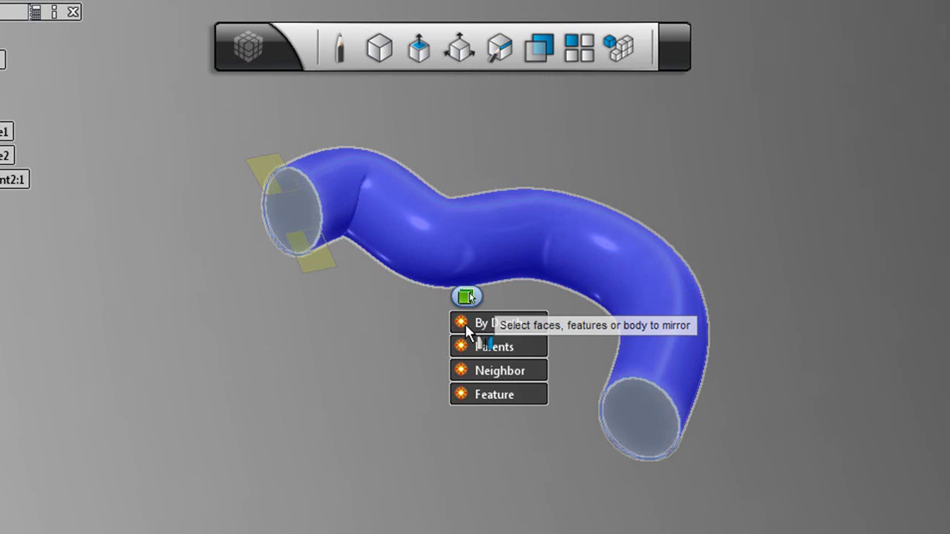
click(509, 395)
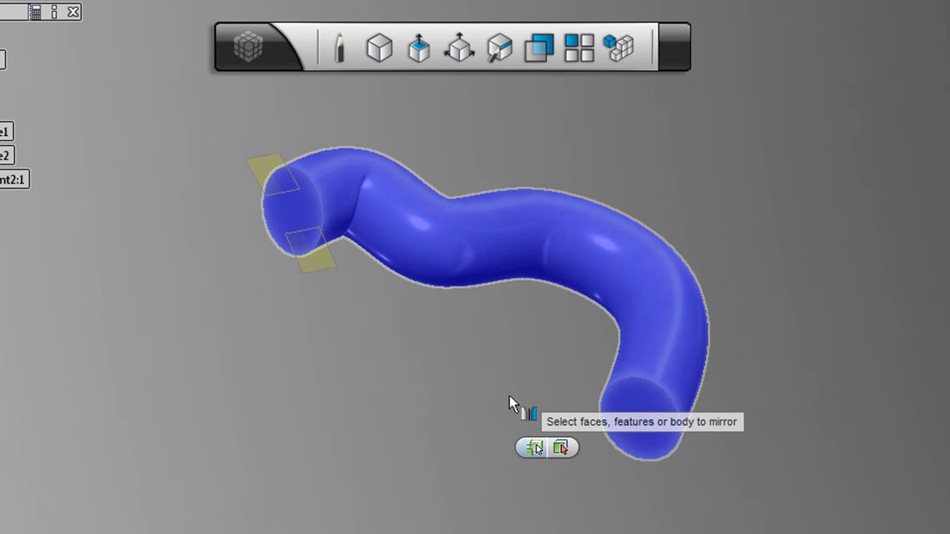
click(322, 276)
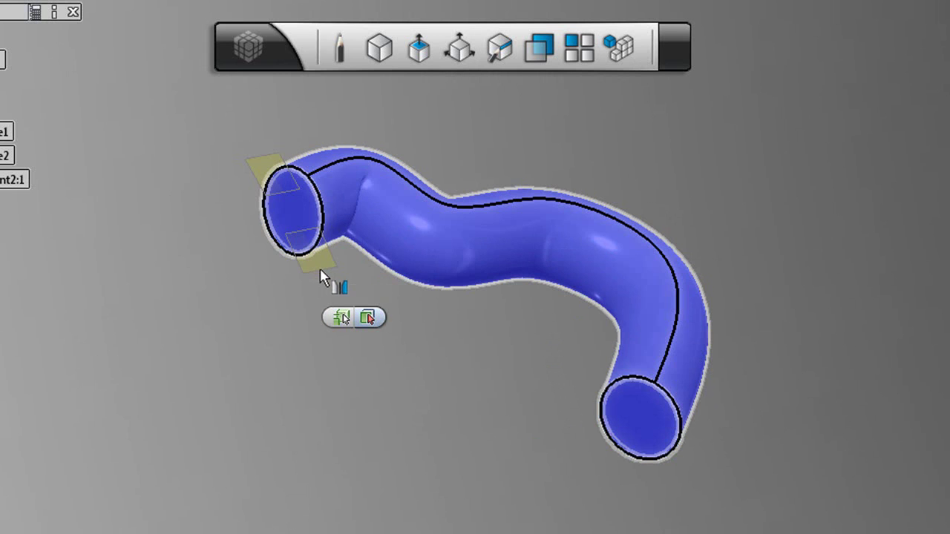
click(320, 270)
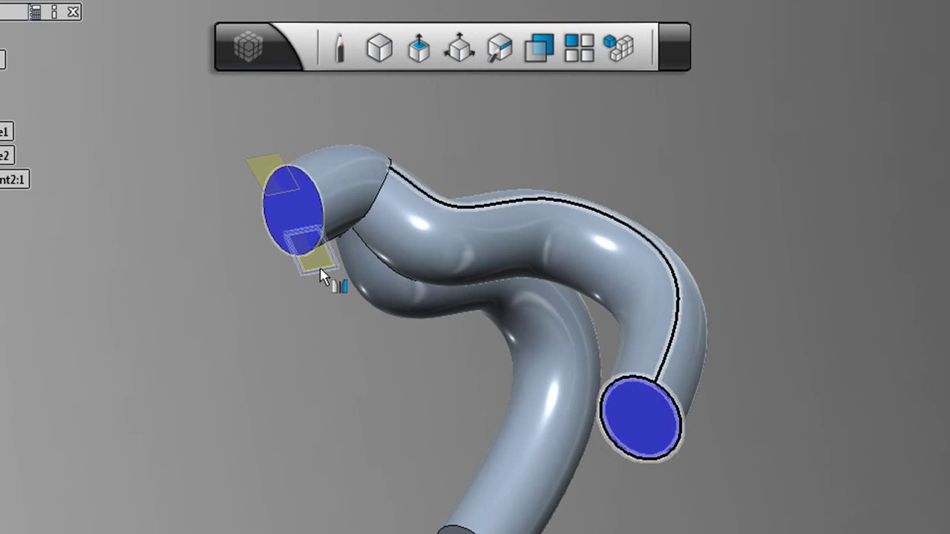
right_click(321, 276)
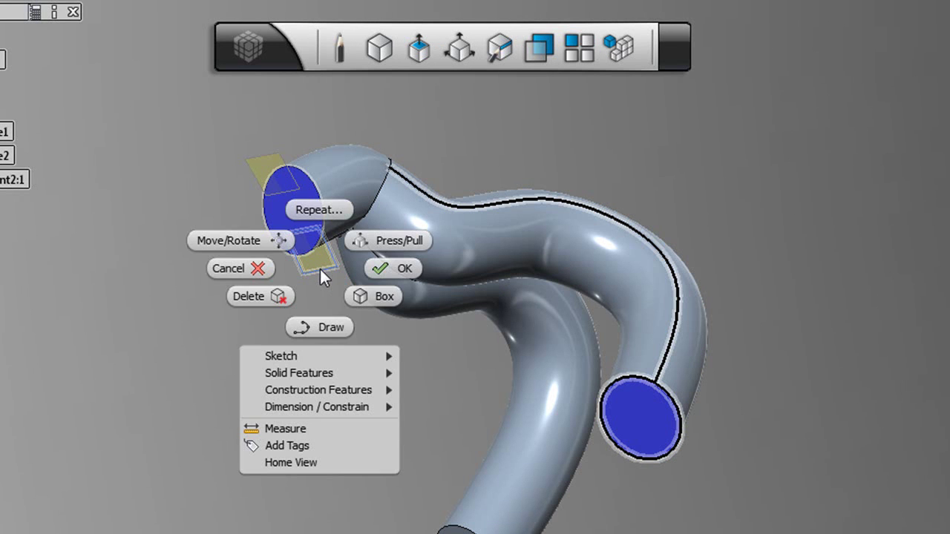
click(401, 271)
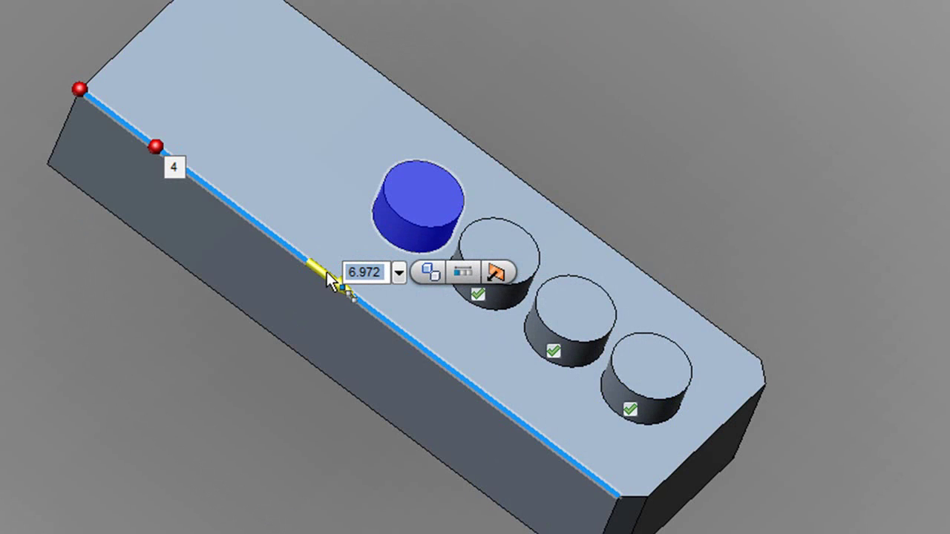
- Tighten the four-cylinder path pattern's spacing to 6.032 and confirm it
drag(346, 288, 369, 303)
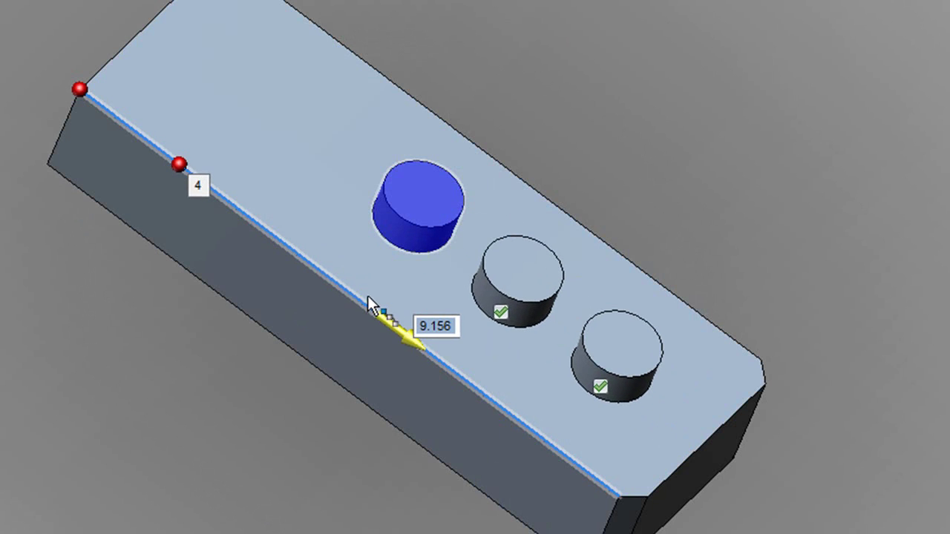
right_click(280, 234)
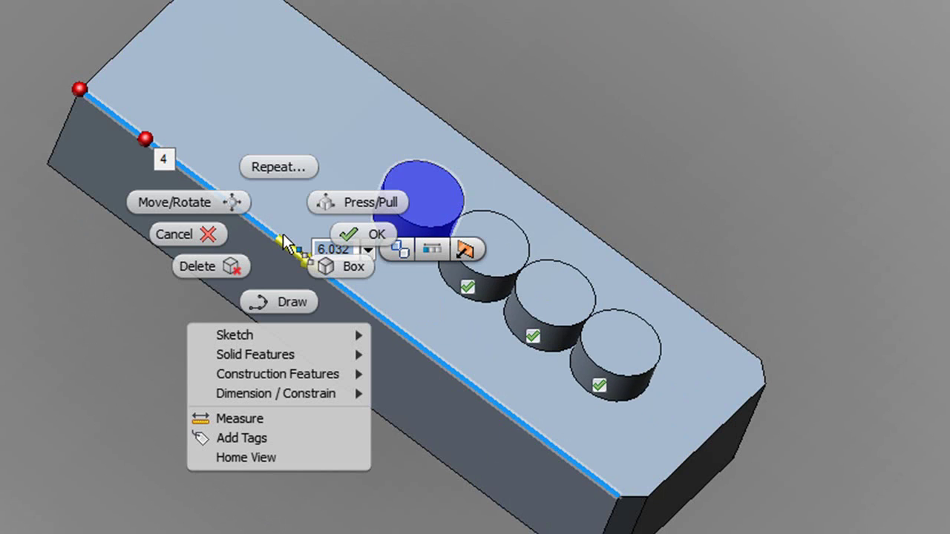
click(358, 235)
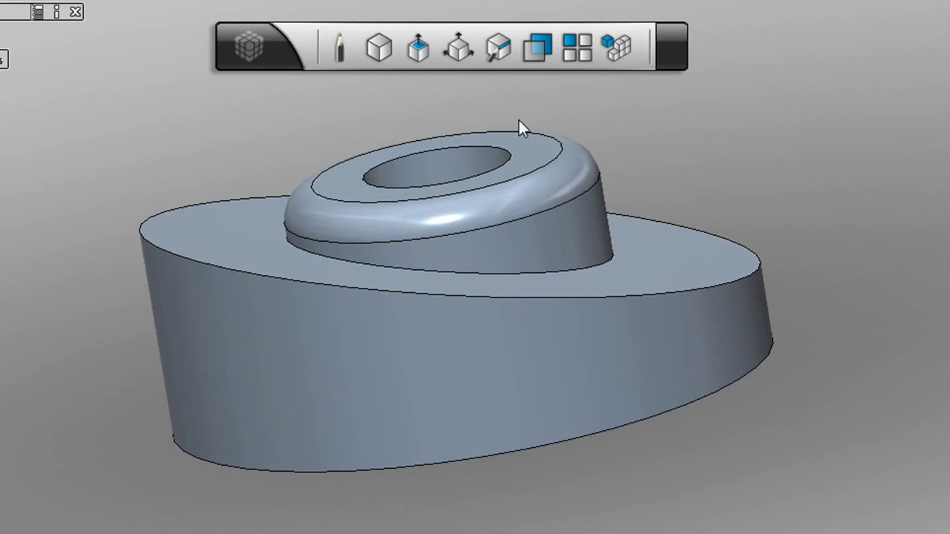
- Start freeform edge editing with symmetry on, using the vertical plane as the symmetry plane
click(499, 49)
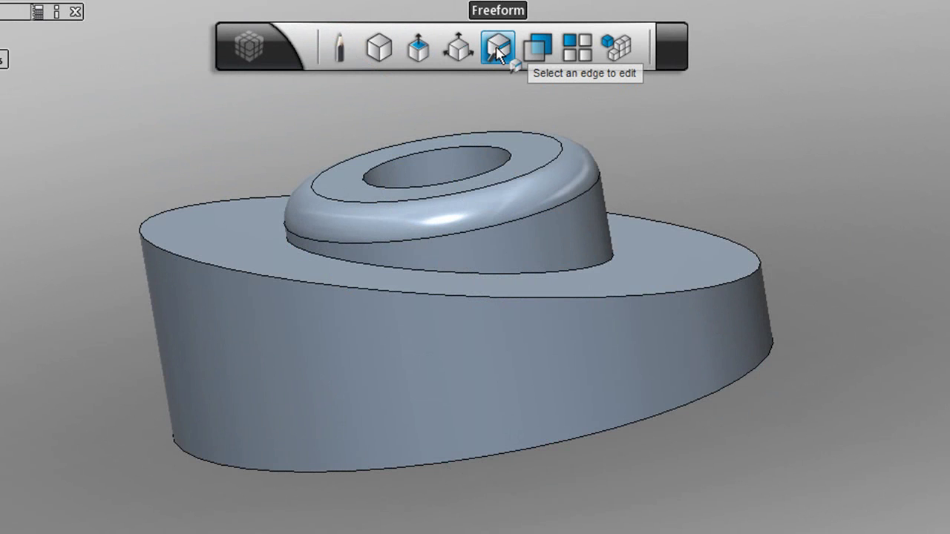
click(498, 50)
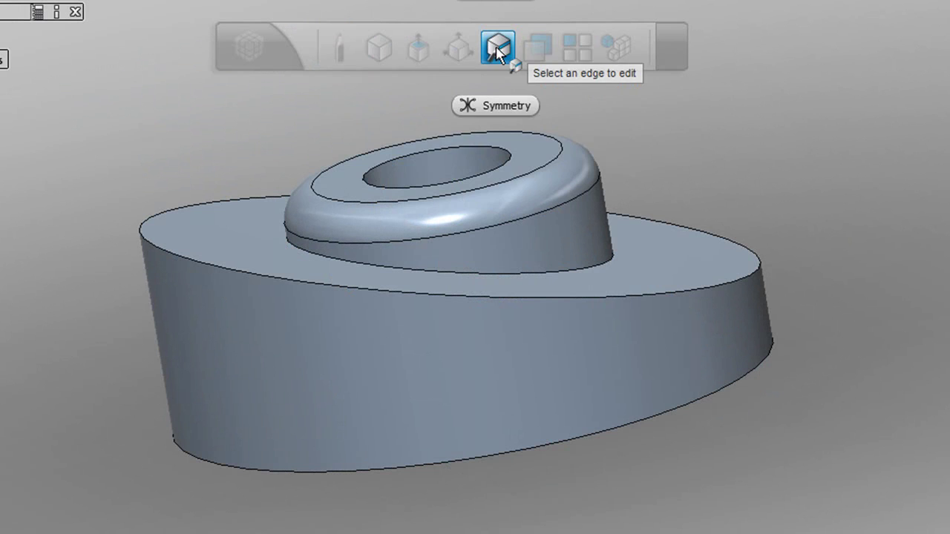
click(502, 110)
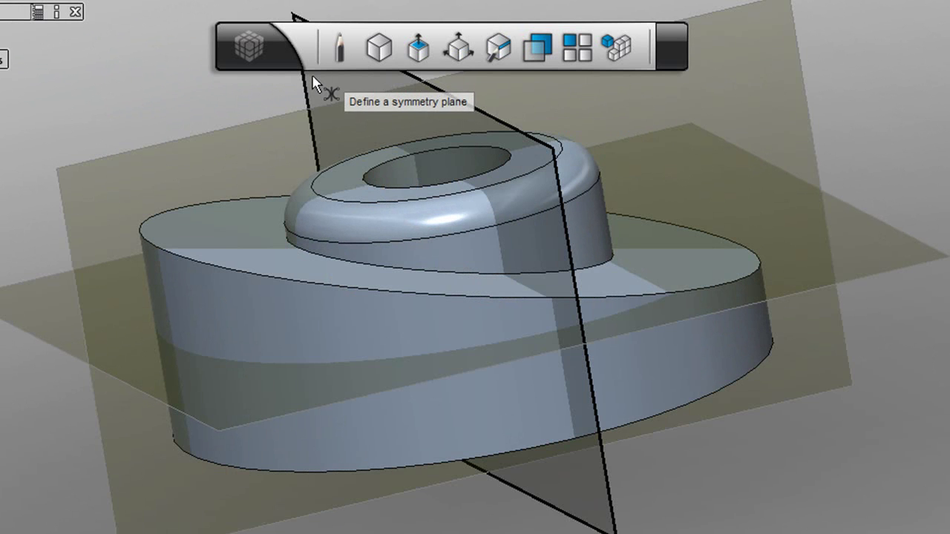
click(313, 77)
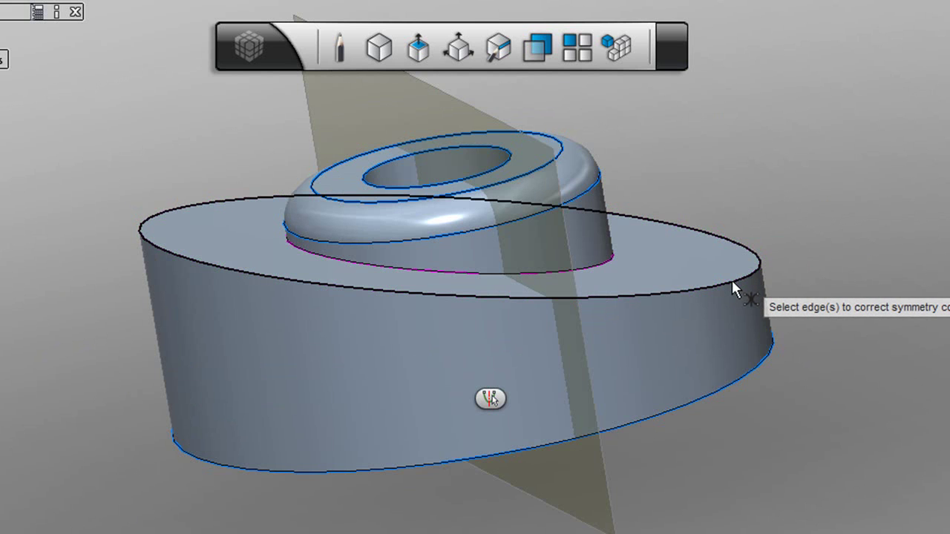
- Make the top edge symmetric, select the raised ring's base edge loop, and confirm with OK
mouse_move(732, 280)
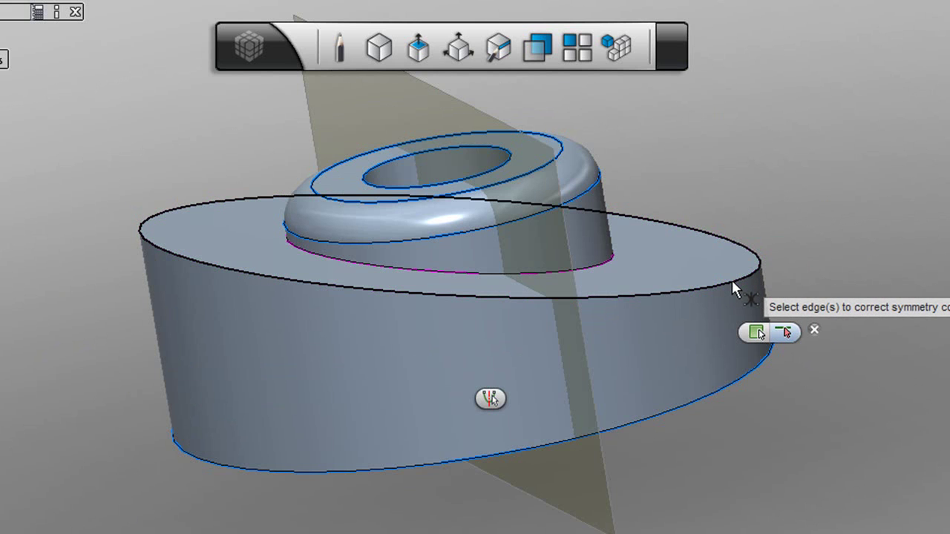
click(731, 280)
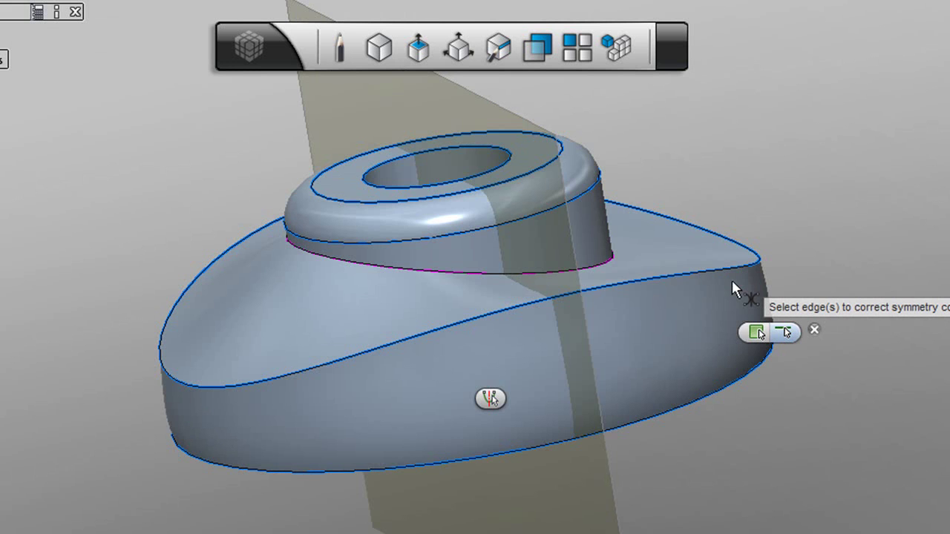
key(Tab)
key(Tab)
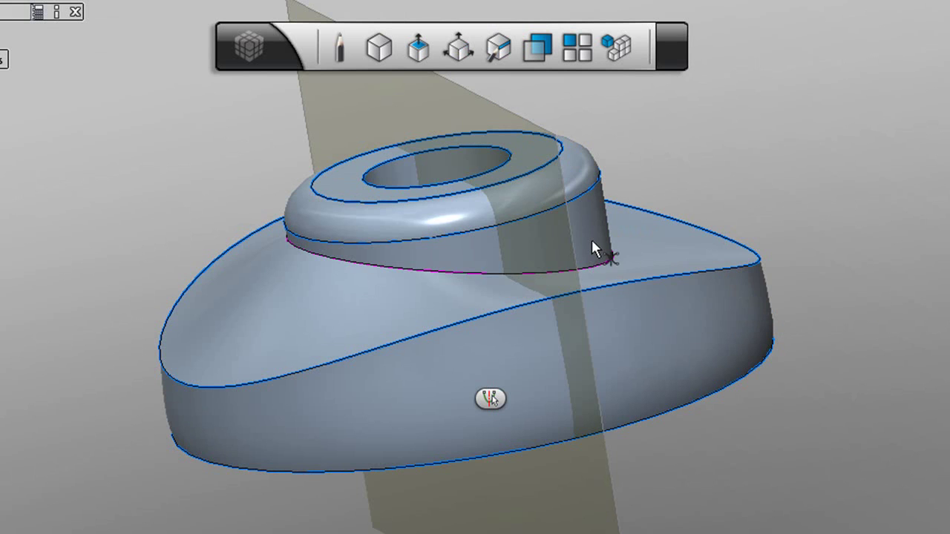
click(605, 265)
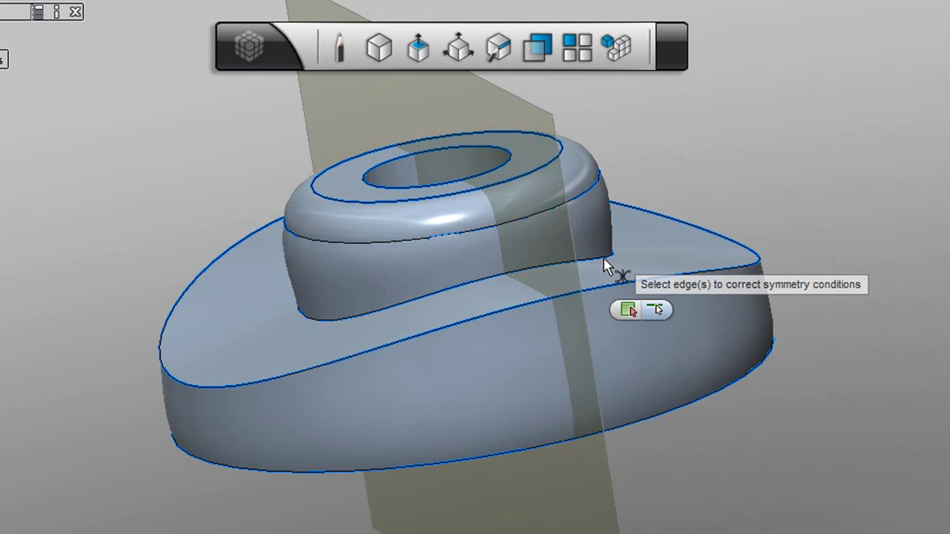
right_click(723, 137)
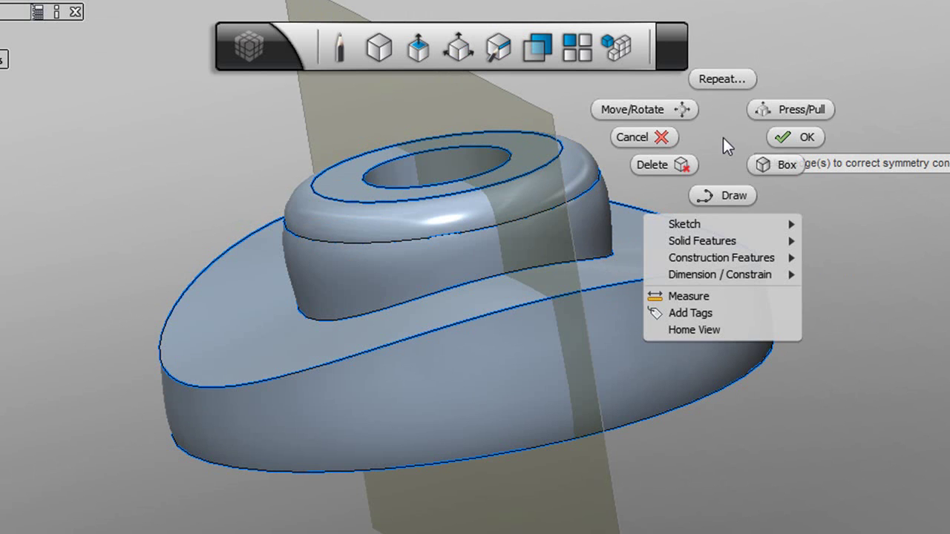
click(784, 140)
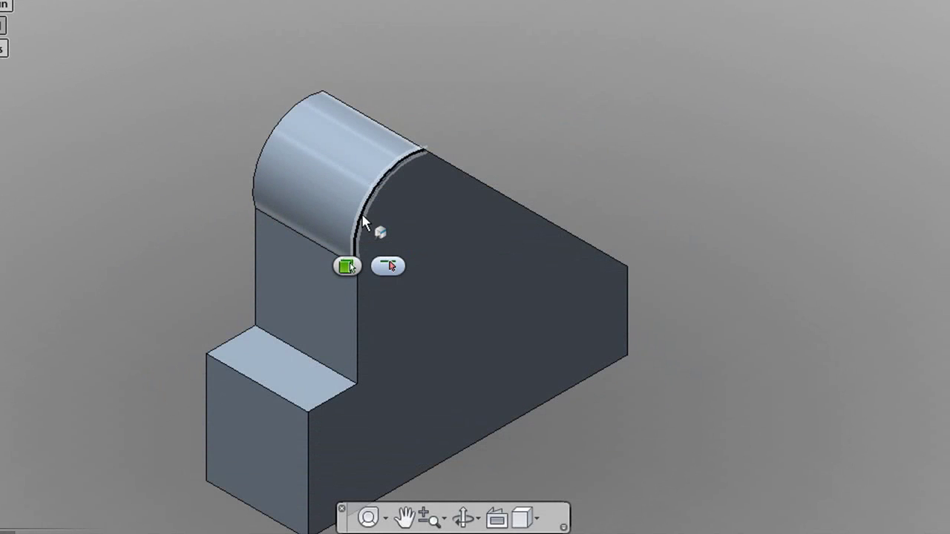
- Move the arc edge's lower end point outward about 9.585 mm and confirm the reshape with OK
click(363, 221)
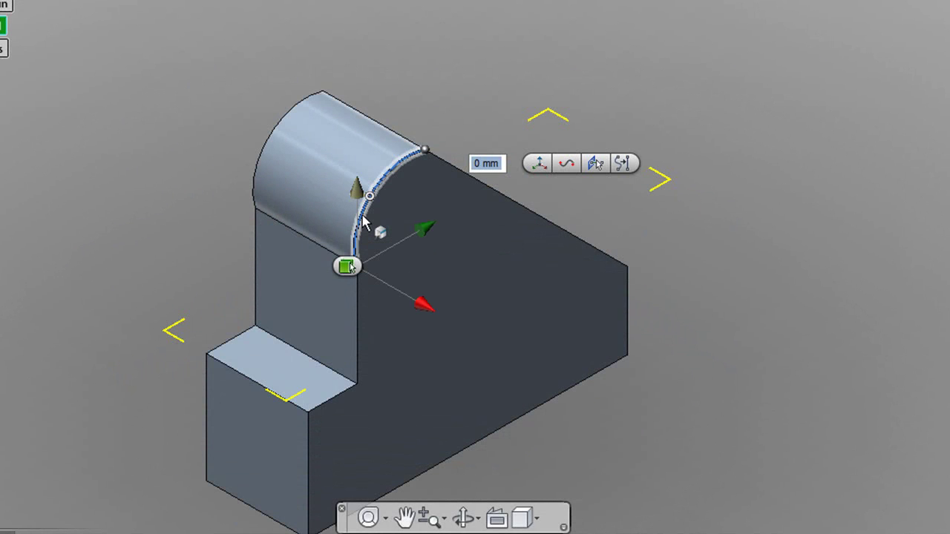
click(425, 226)
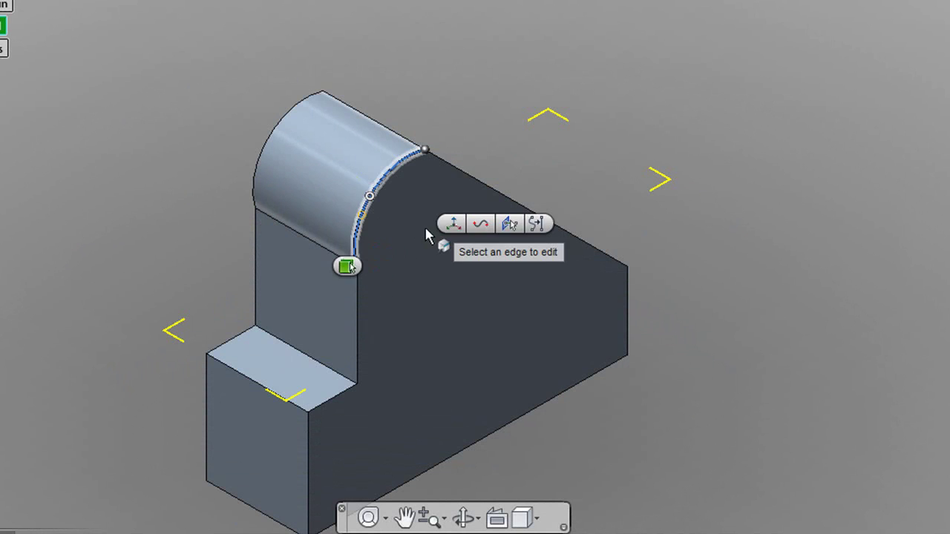
click(358, 268)
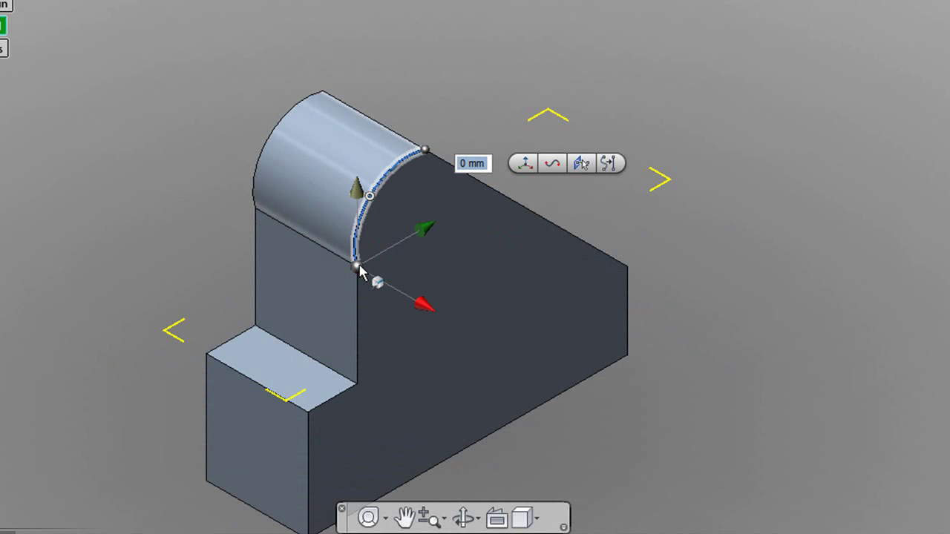
click(357, 268)
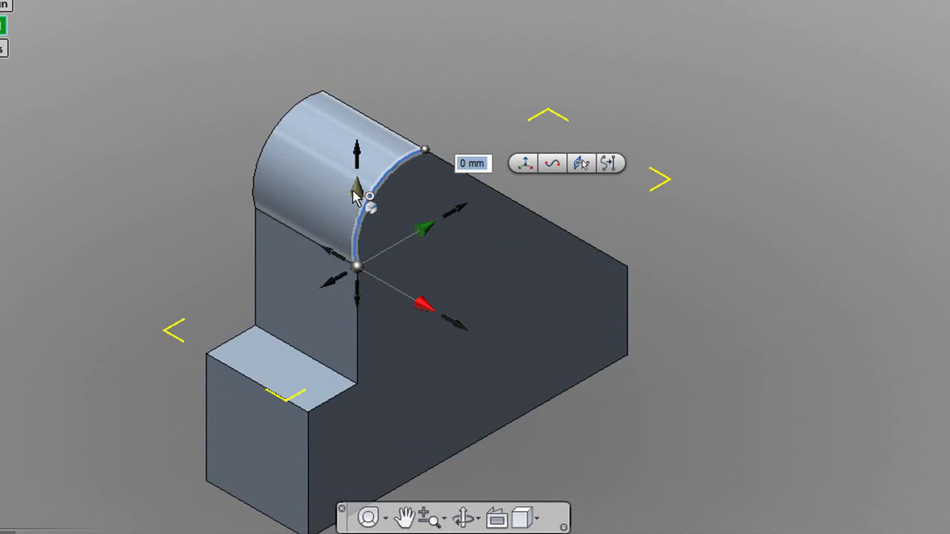
drag(354, 194, 364, 165)
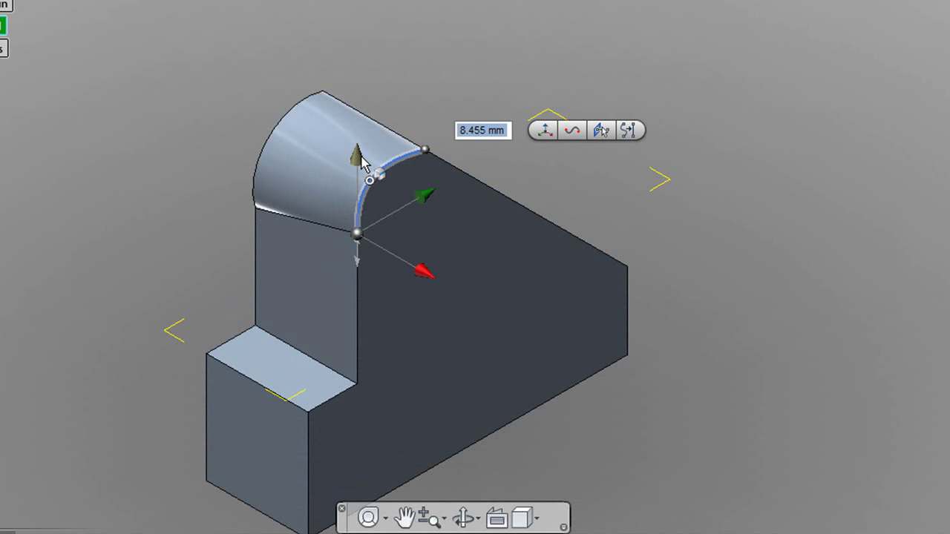
mouse_move(361, 200)
mouse_down()
mouse_move(364, 220)
mouse_move(361, 212)
mouse_up()
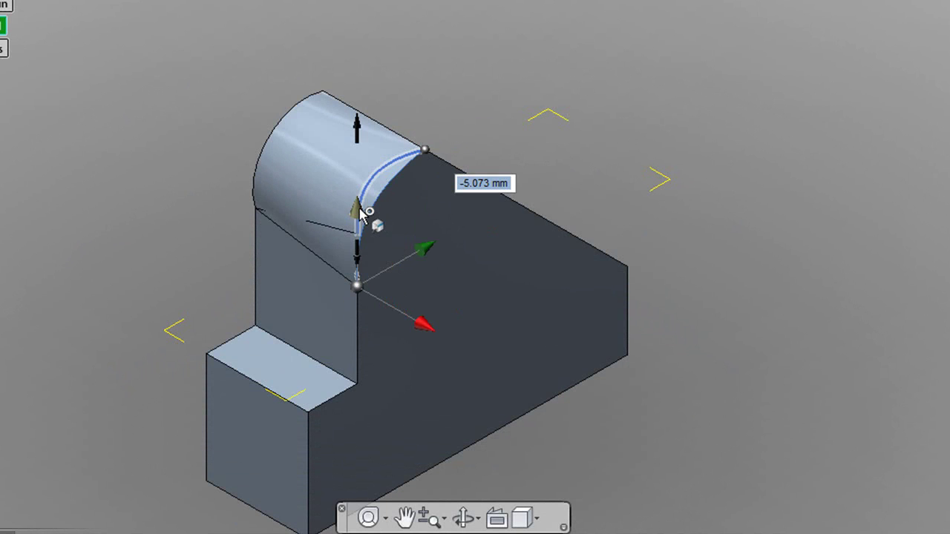
click(422, 252)
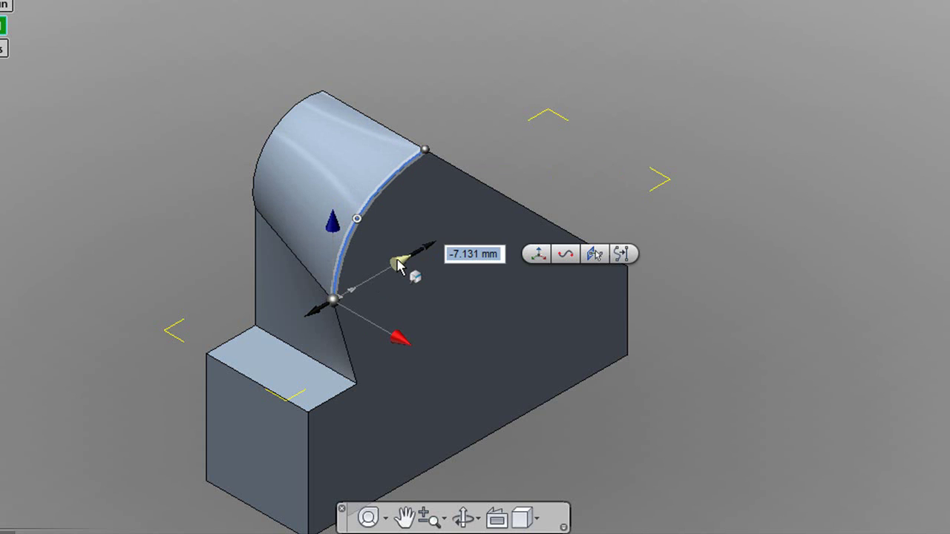
drag(403, 262, 457, 237)
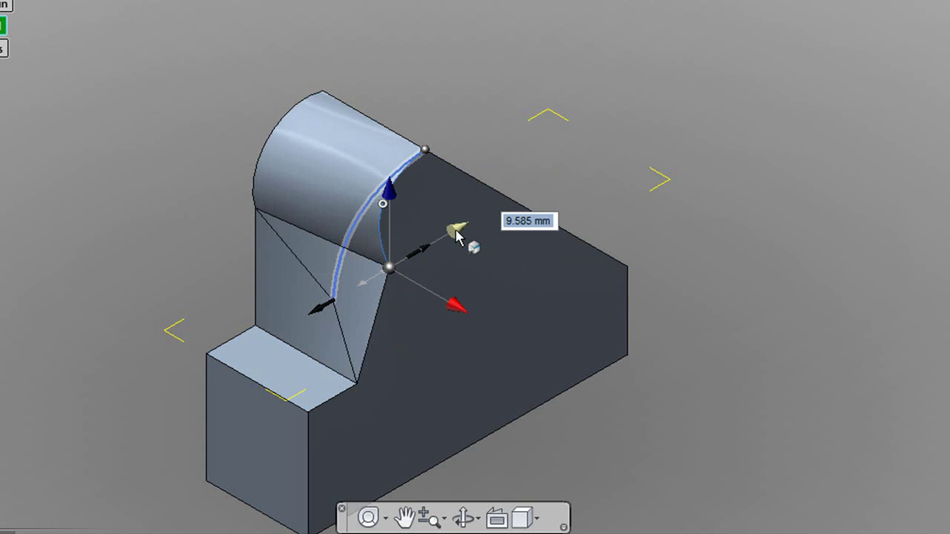
right_click(538, 170)
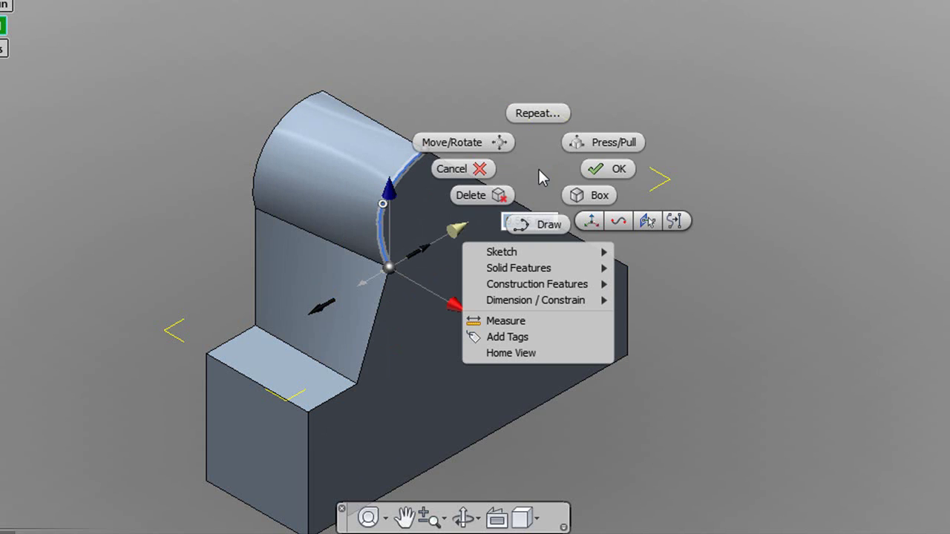
click(605, 172)
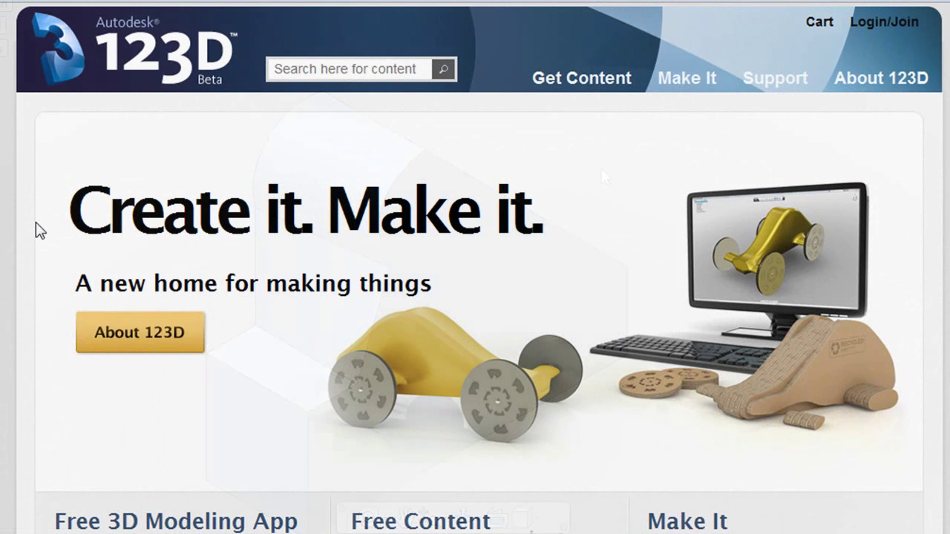
- Open the Get Content page under Free Content from the 123D home page
scroll(39, 230, down, 3)
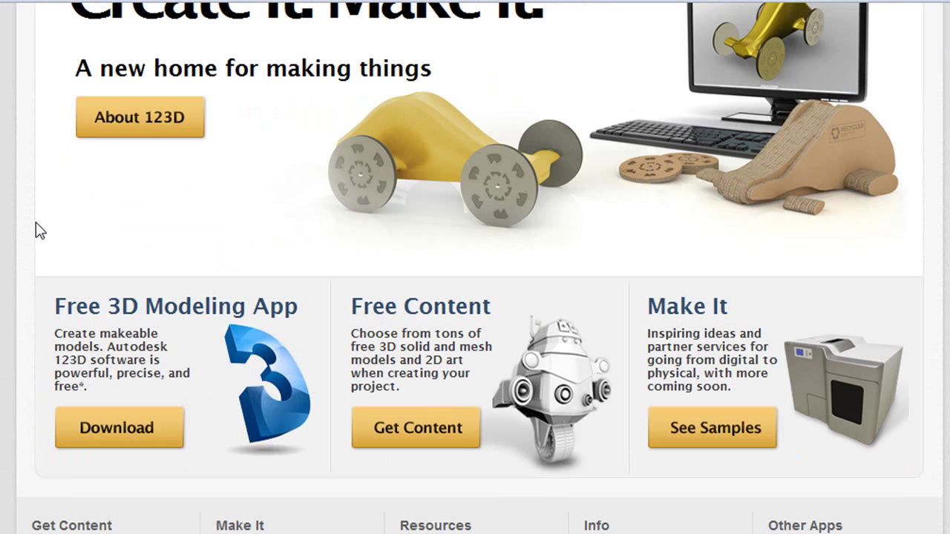
scroll(39, 230, up, 3)
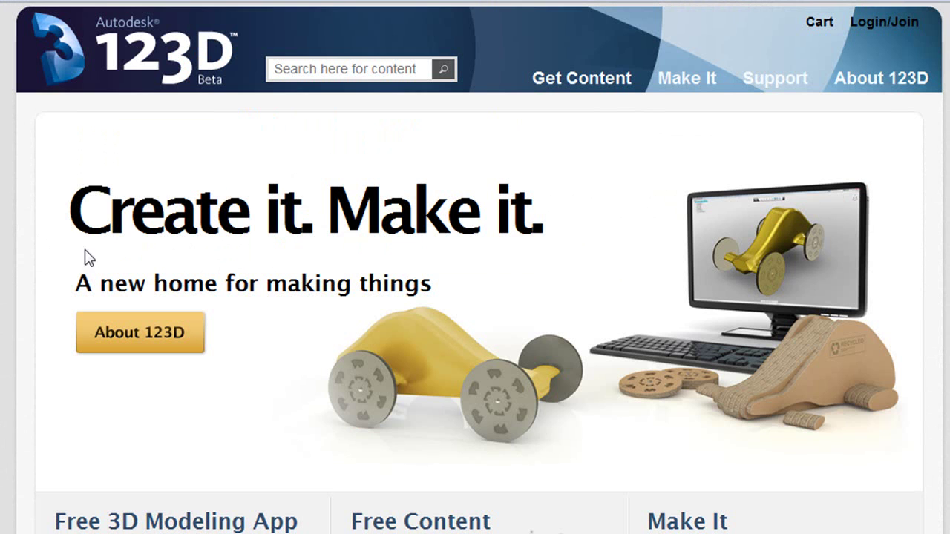
scroll(428, 523, down, 2)
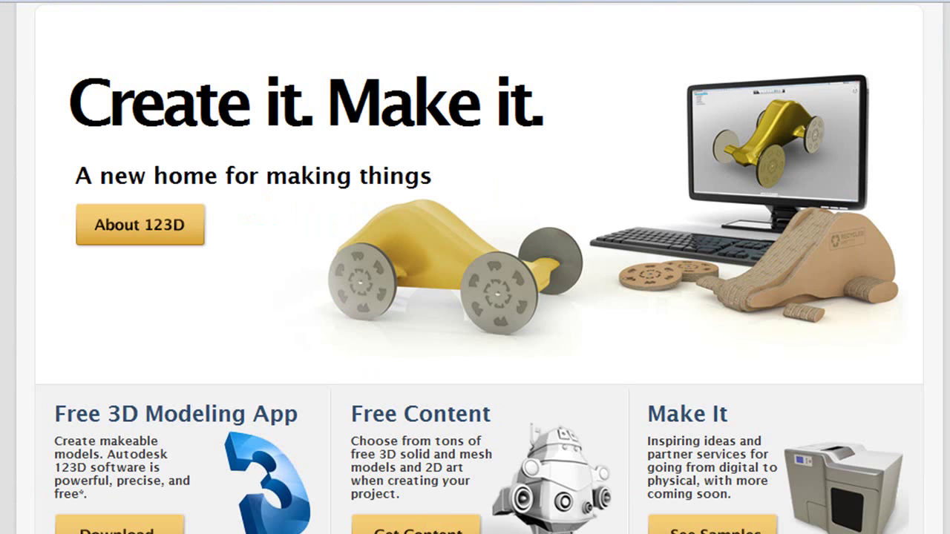
click(405, 523)
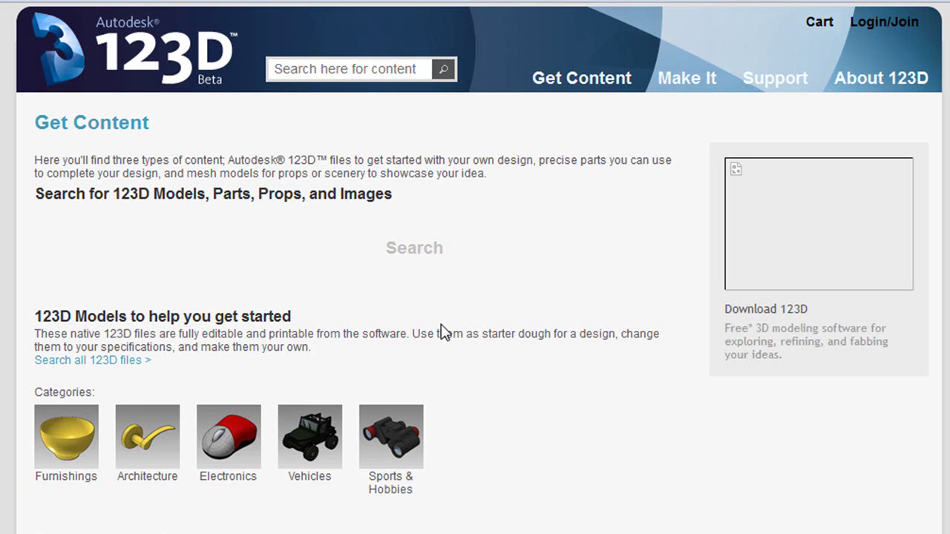
scroll(483, 345, down, 2)
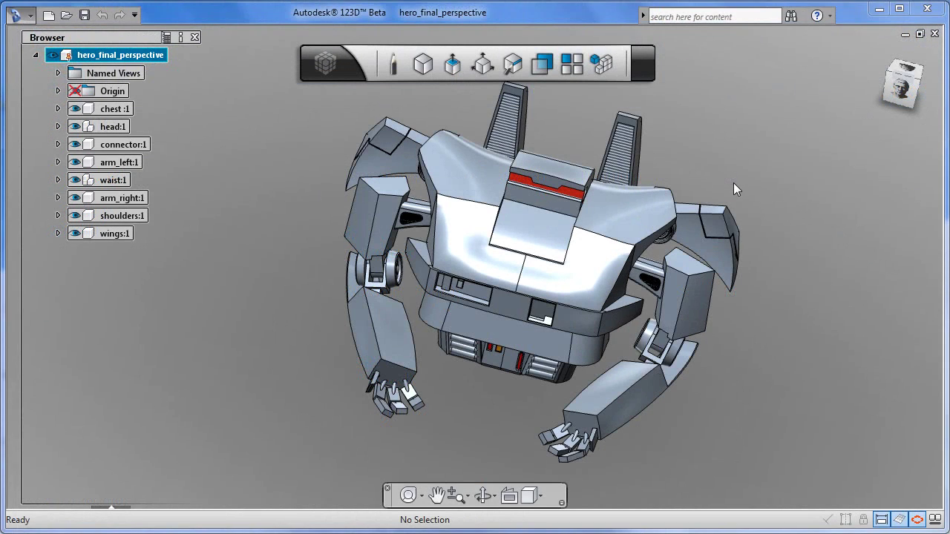
- Orbit the robot model to a new angle using the Steering Wheel's Orbit tool
click(408, 497)
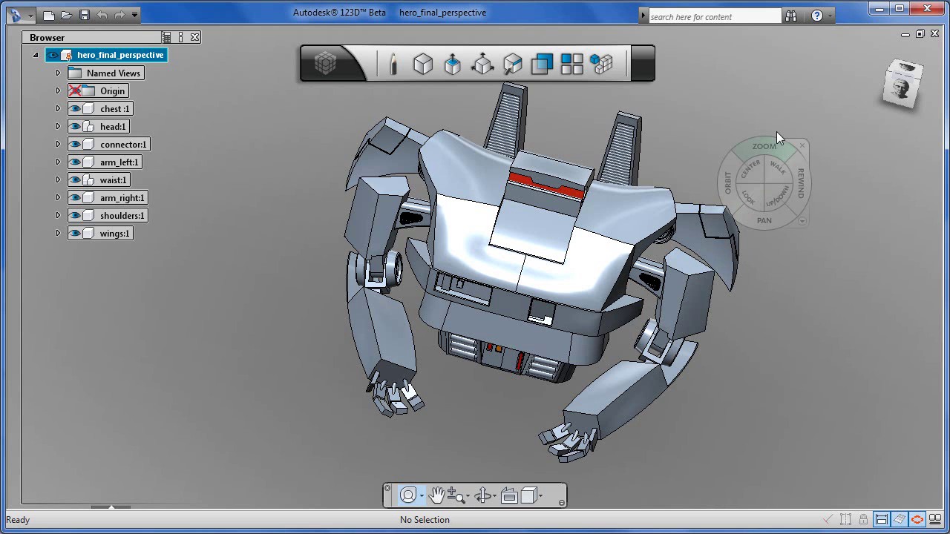
click(729, 185)
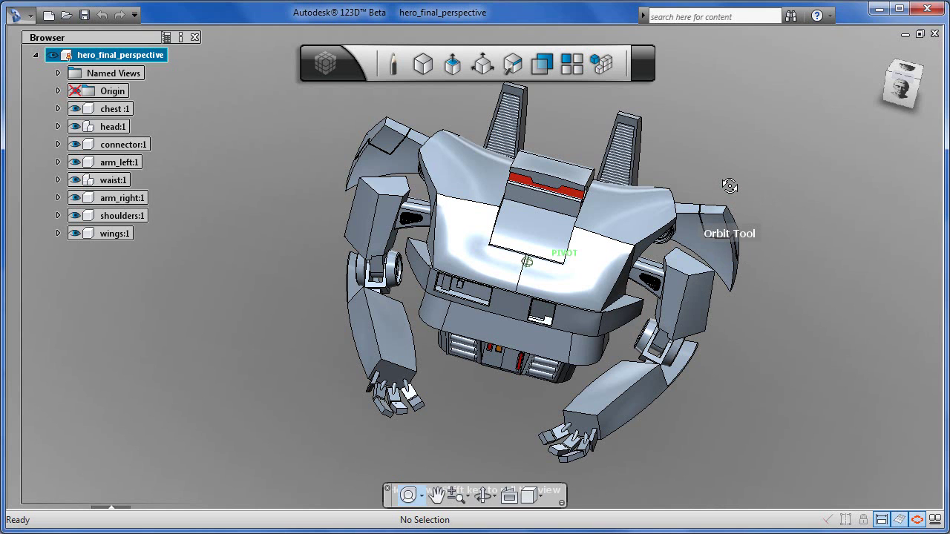
drag(729, 186, 766, 211)
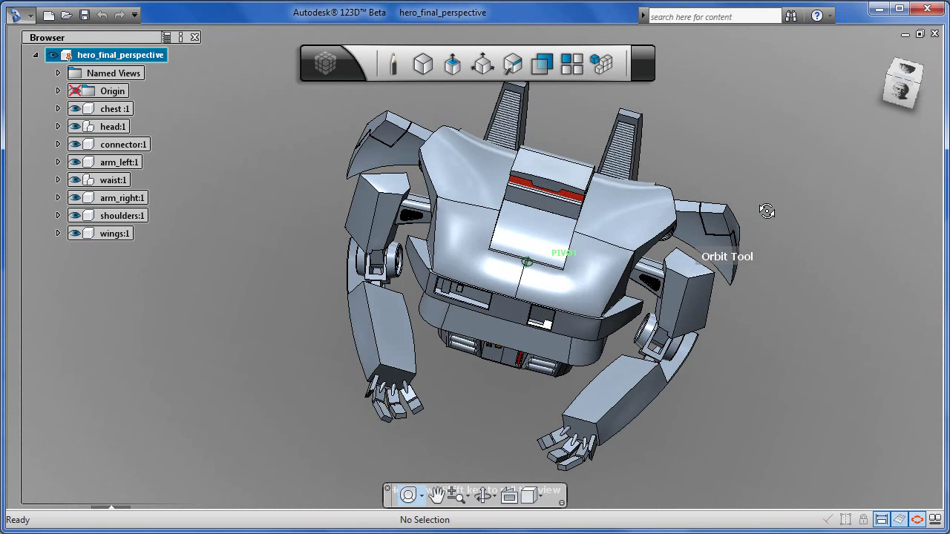